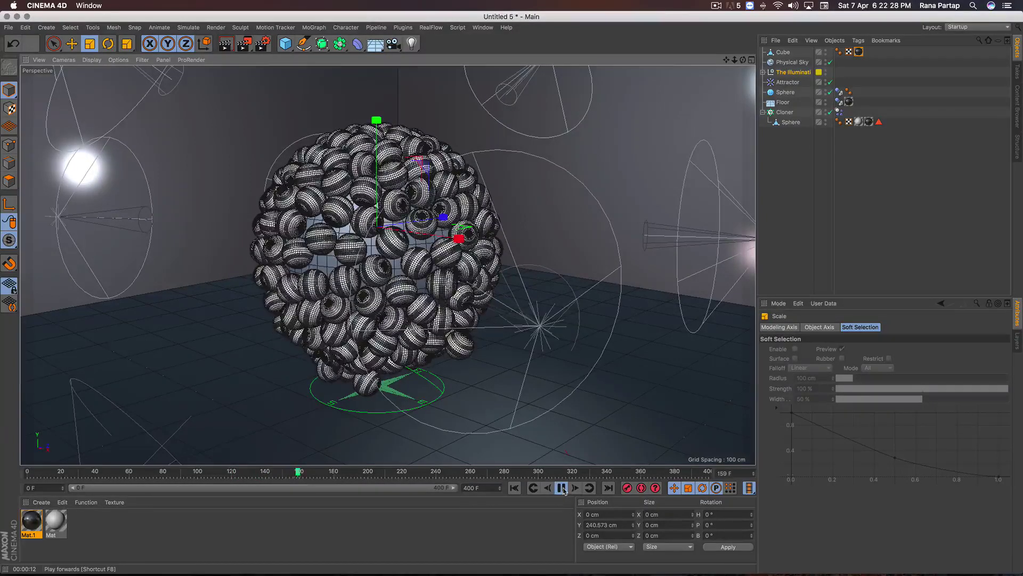
Render the finished striped-ball scene in the viewport.
left_click(226, 44)
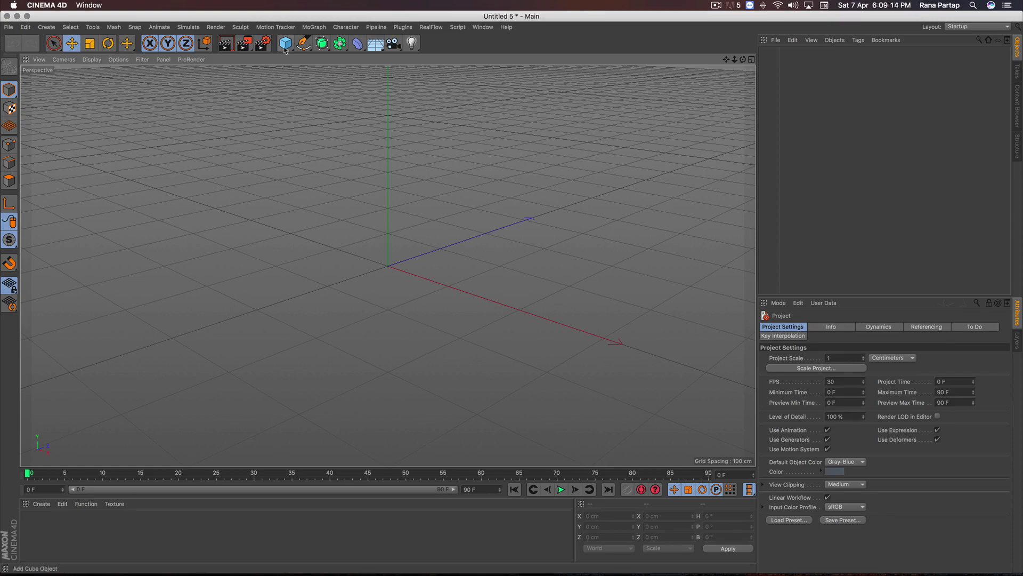
Add a sphere with 20 cm radius and 50 segments, displayed in Gouraud Shading (Lines).
left_click(286, 44)
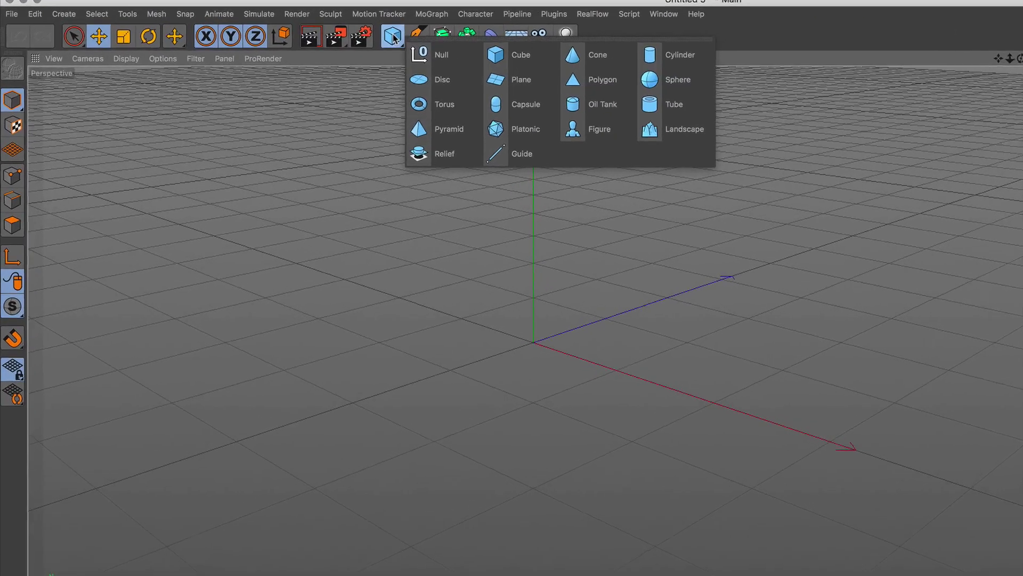
left_click(708, 85)
scroll(548, 327, "up", 3)
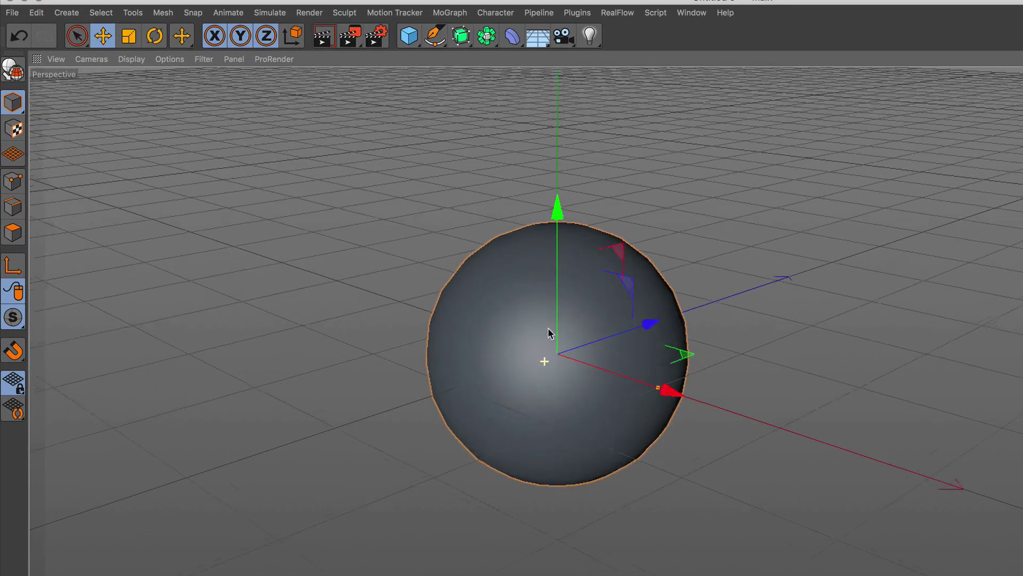
left_click(132, 59)
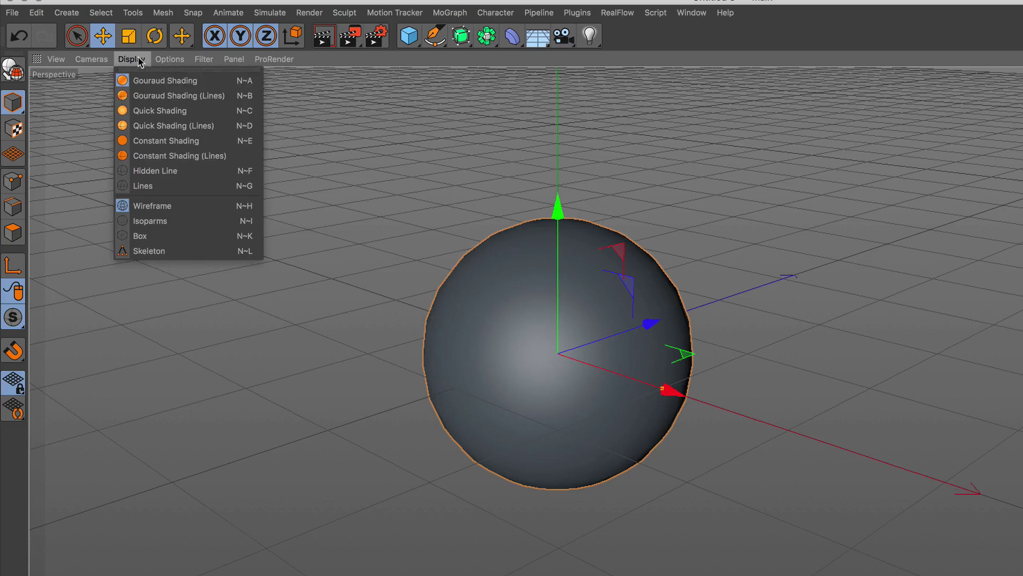
left_click(165, 94)
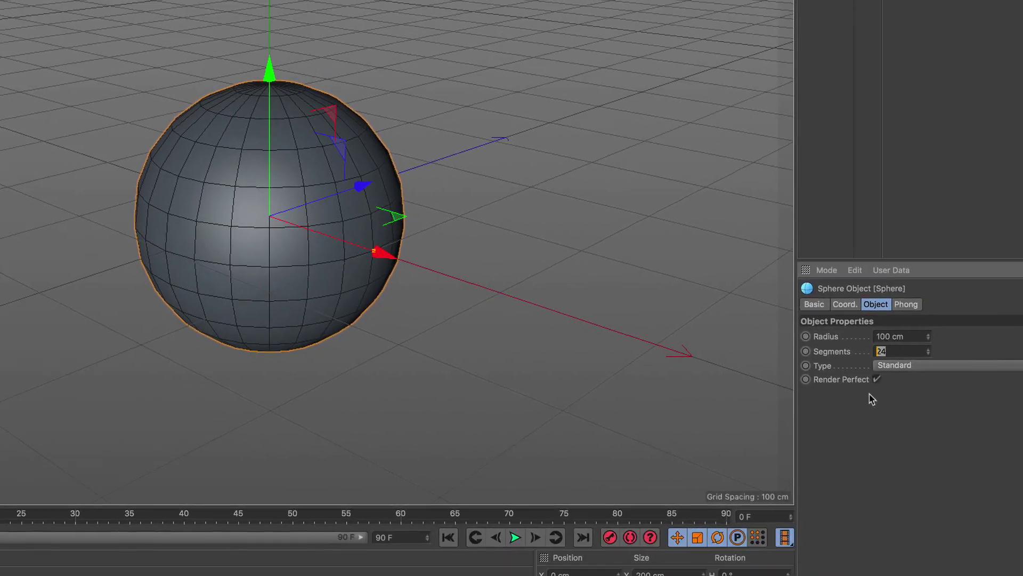
type("50")
key("Return")
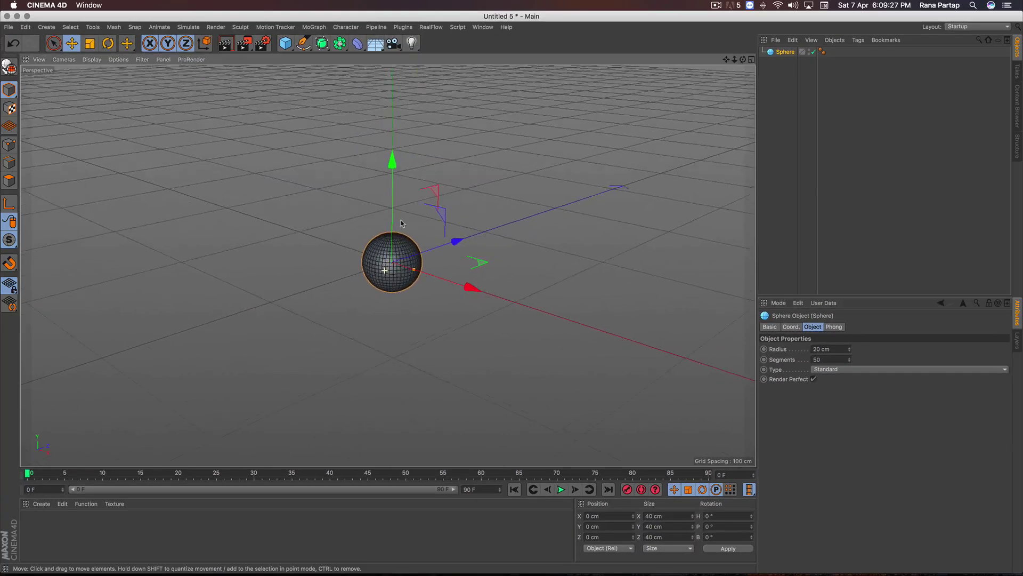
Make the sphere editable and apply a new material named Mat to it.
scroll(401, 222, "up", 2)
scroll(401, 223, "up", 1)
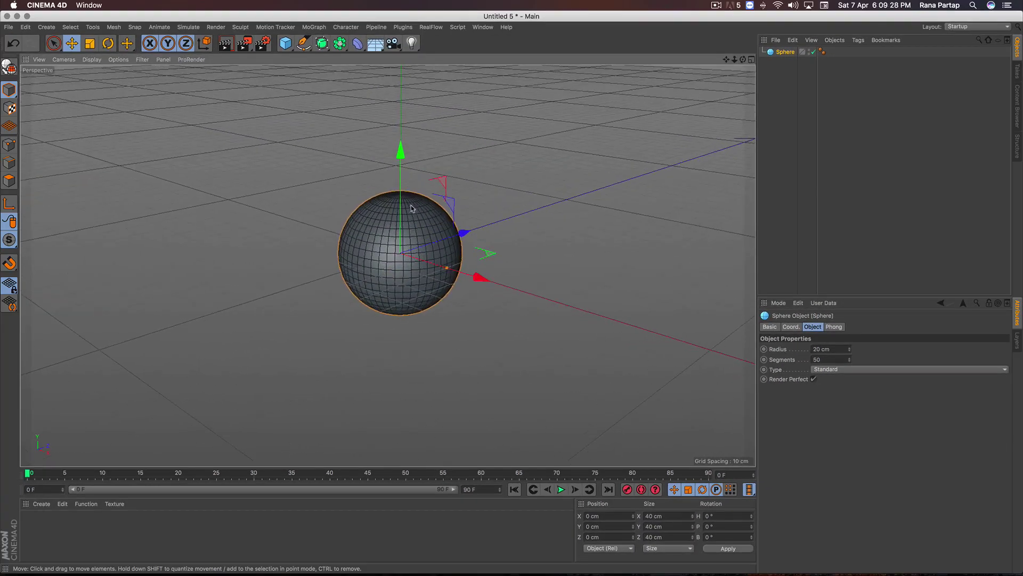
scroll(400, 219, "up", 2)
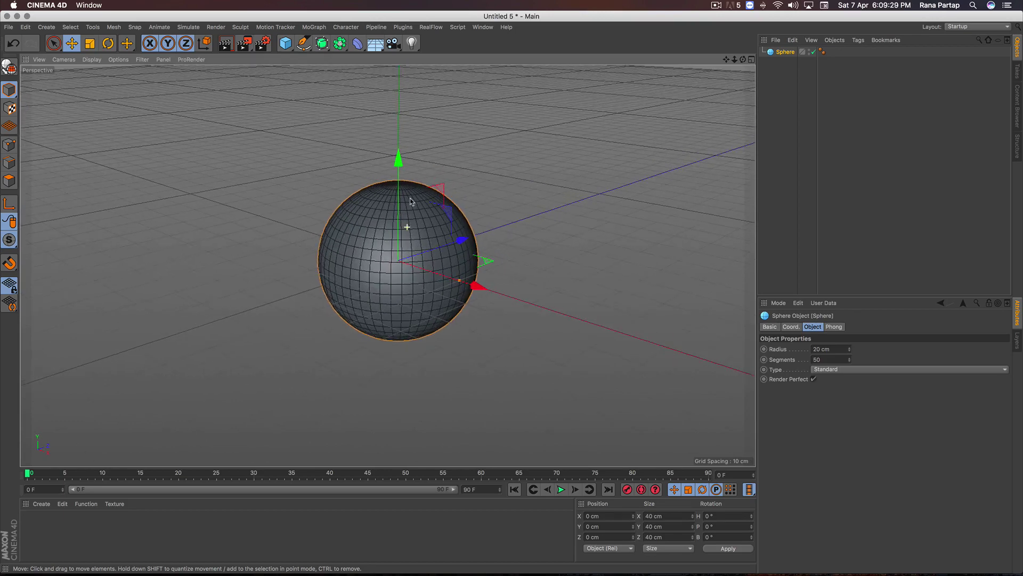
left_click(9, 66)
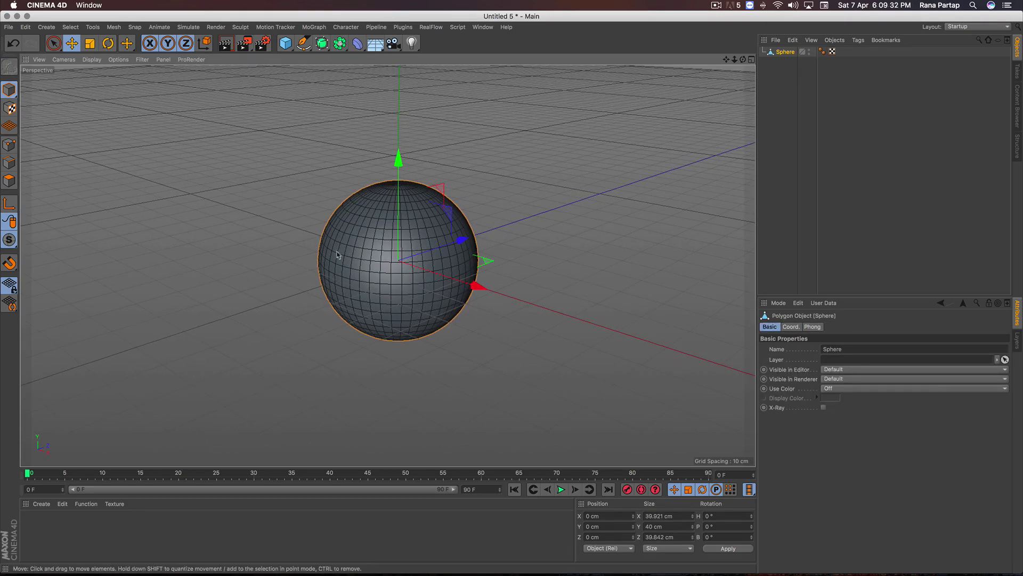
left_click(41, 504)
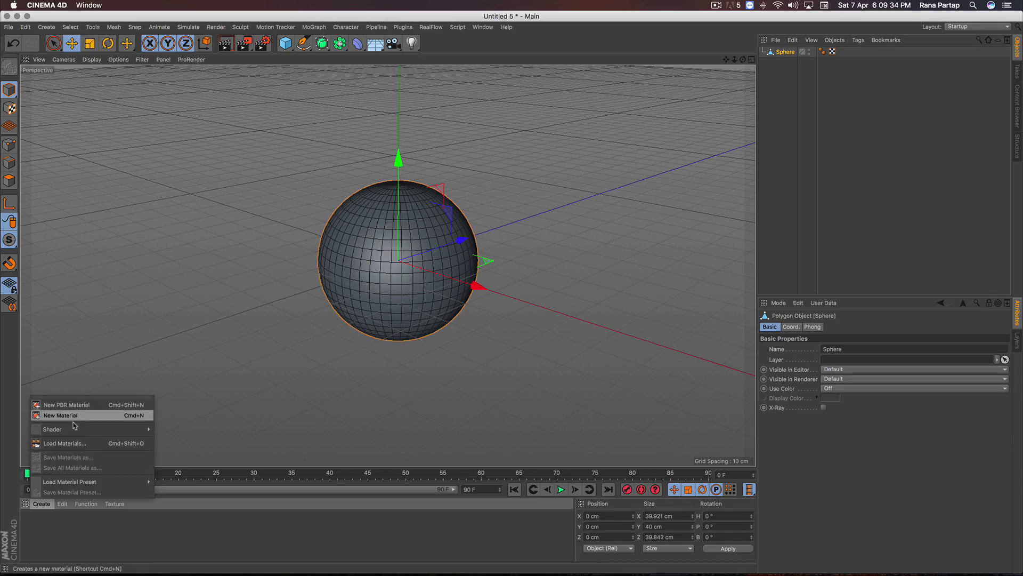
left_click(82, 416)
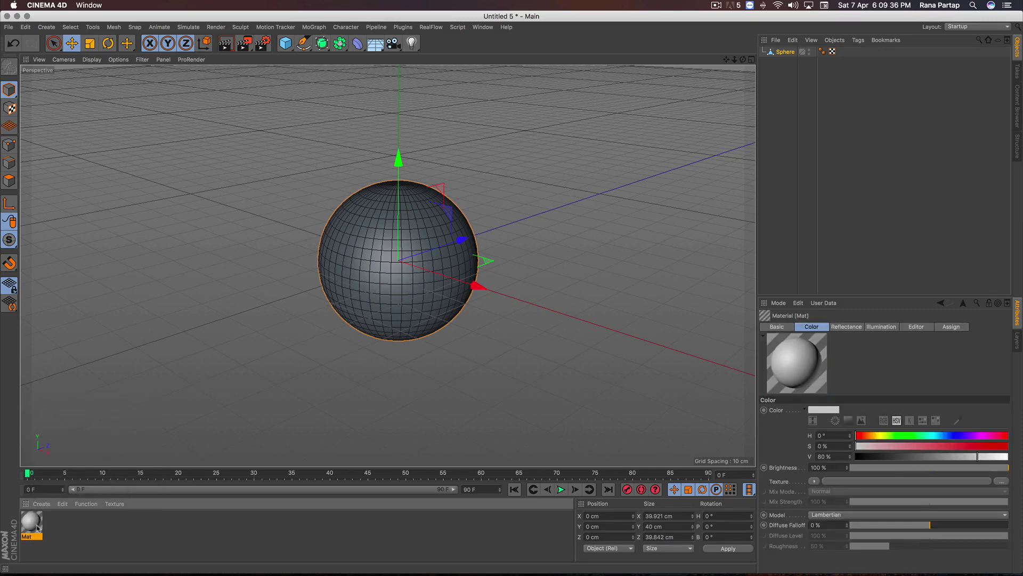
left_click_drag(67, 517, 381, 277)
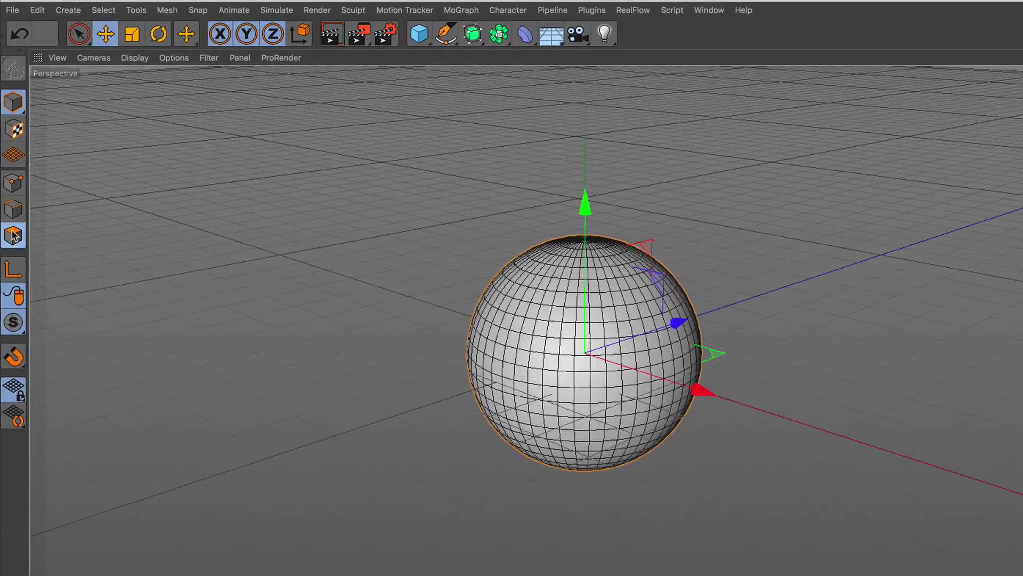
Switch to Polygons mode with Loop Selection active.
left_click(13, 182)
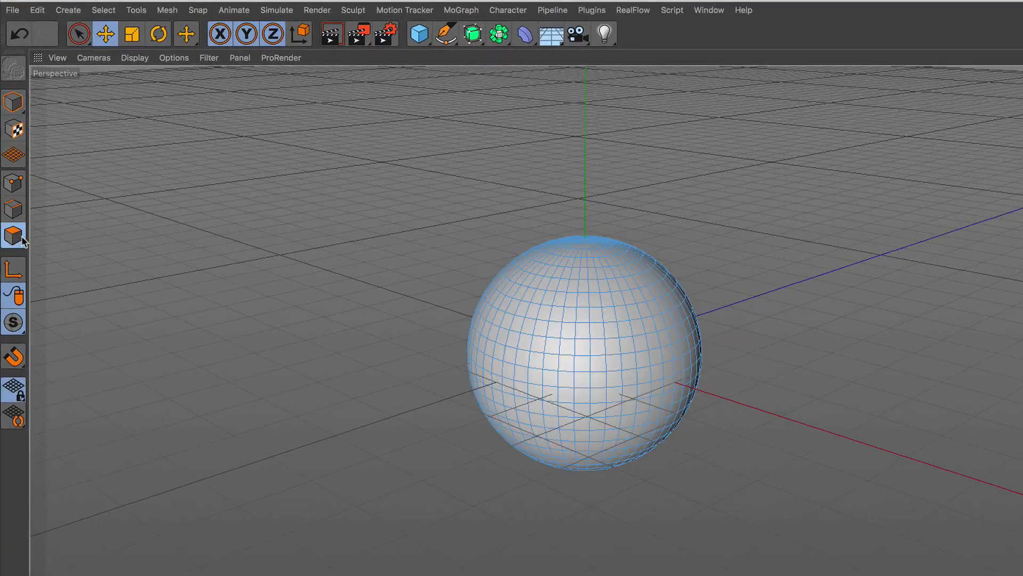
scroll(577, 318, "up", 3)
scroll(597, 313, "up", 3)
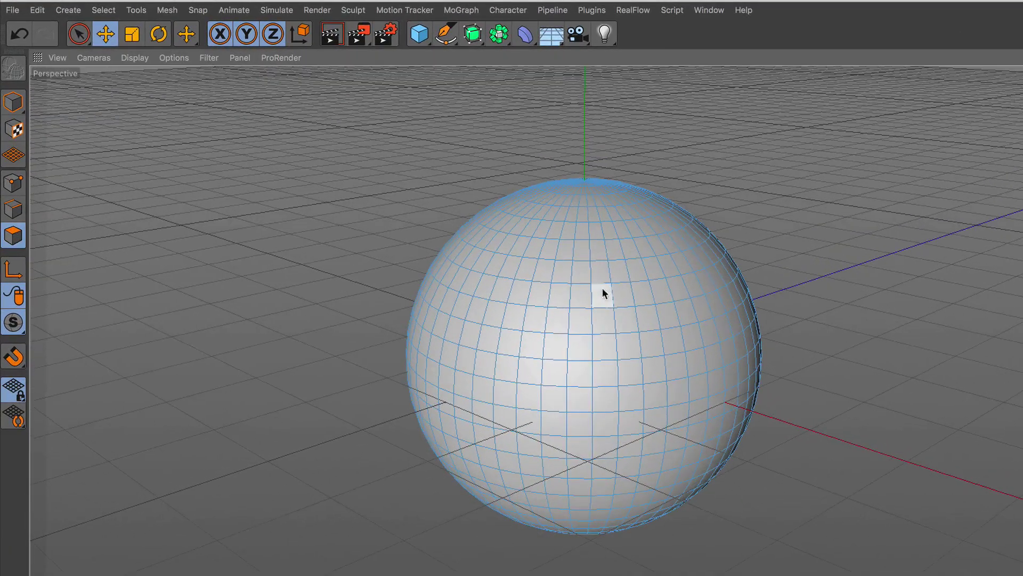
left_click(109, 10)
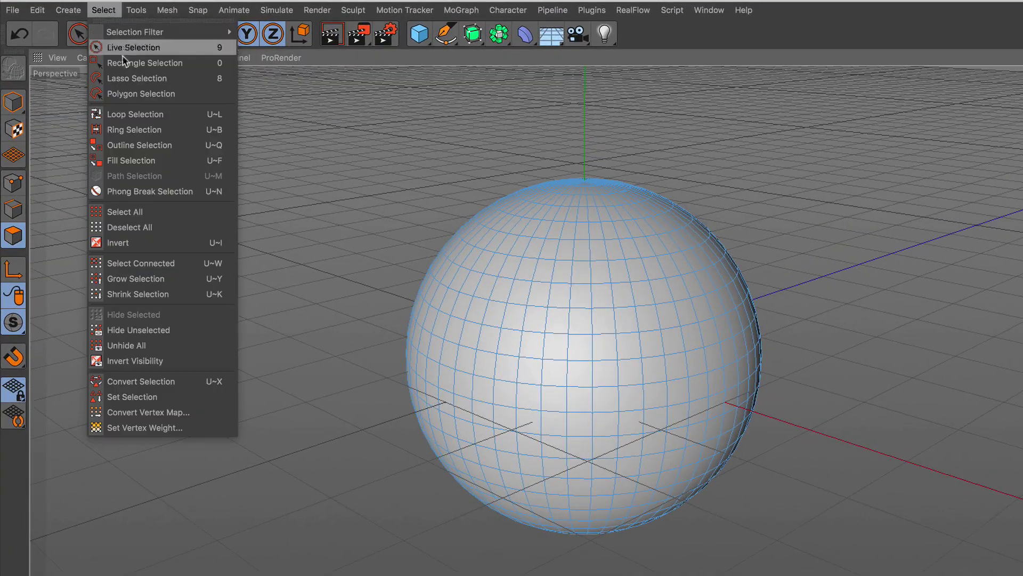
left_click(168, 112)
left_click(613, 272)
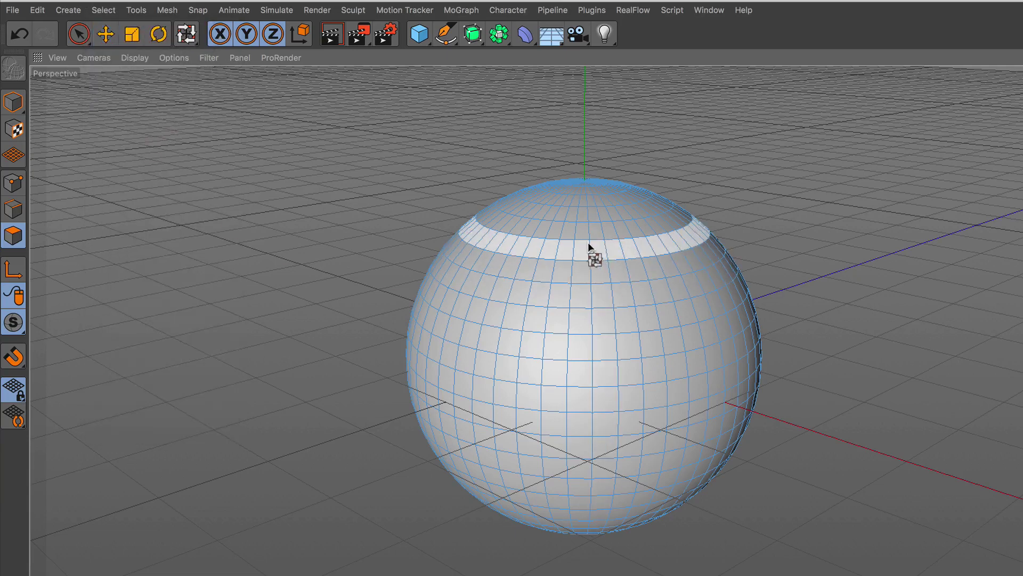
Select two-to-three-loop polygon bands at the sphere's top, bottom and middle.
left_click(586, 226)
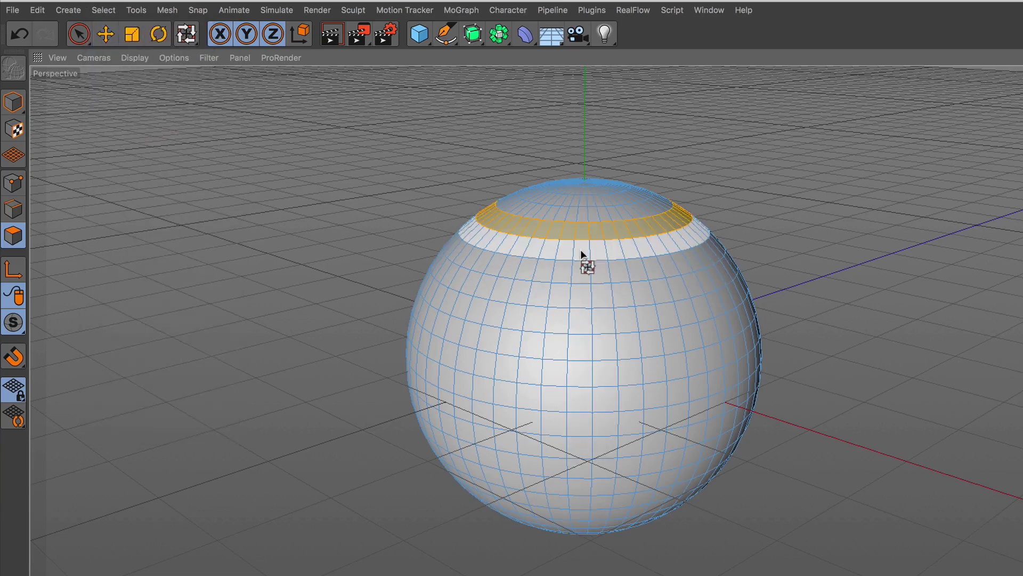
left_click(583, 252, "shift")
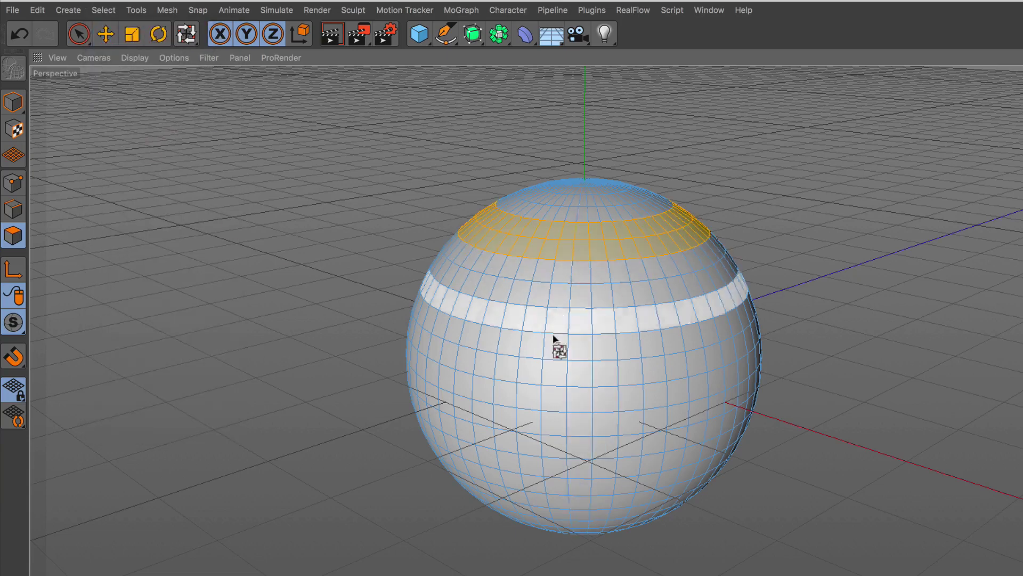
left_click(565, 501, "shift")
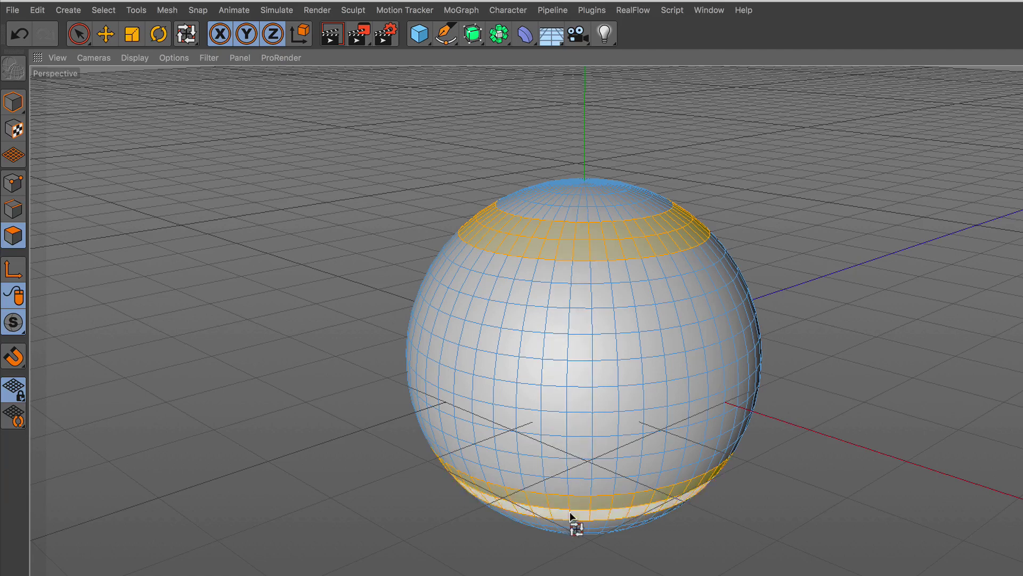
left_click(570, 510, "shift")
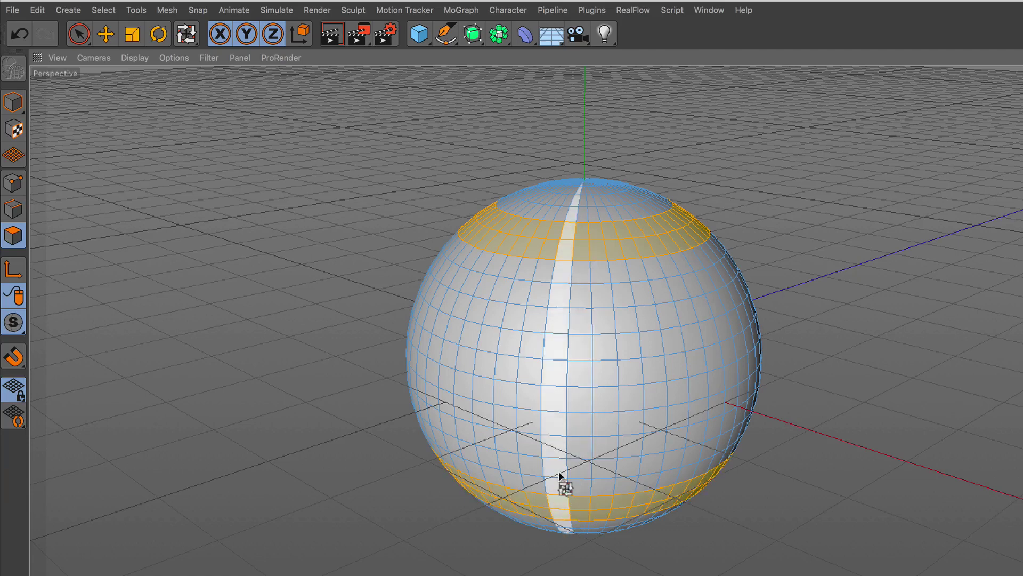
left_click(577, 397, "shift")
left_click(581, 373, "shift")
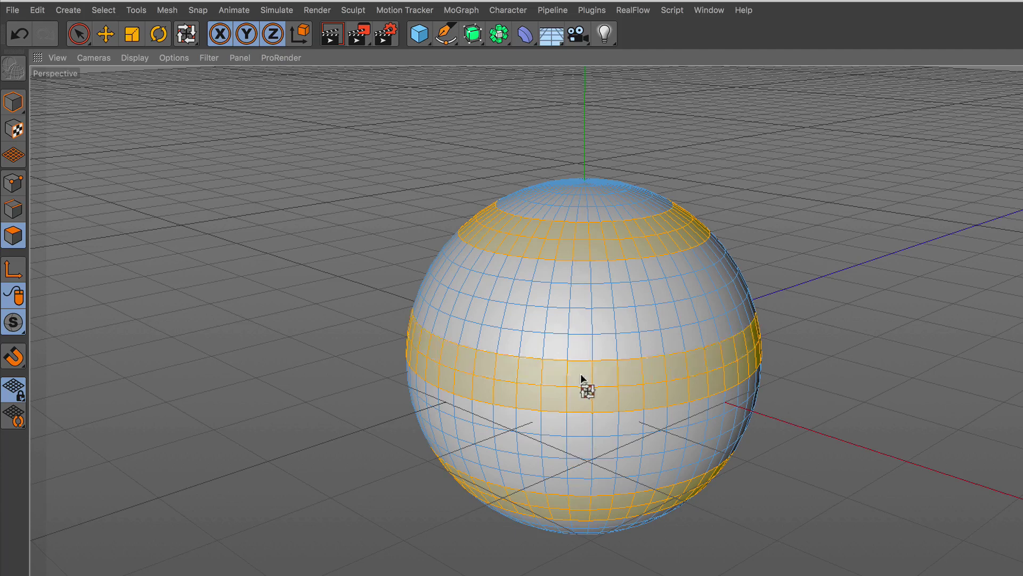
left_click(598, 424, "shift")
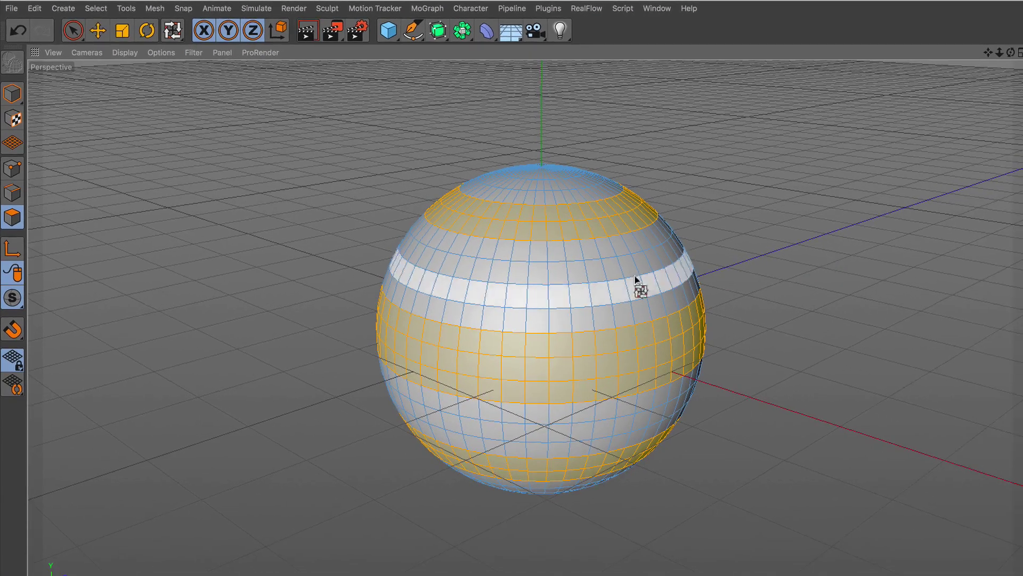
Create a second material, Mat.1, with a nearly black colour.
right_click(40, 509)
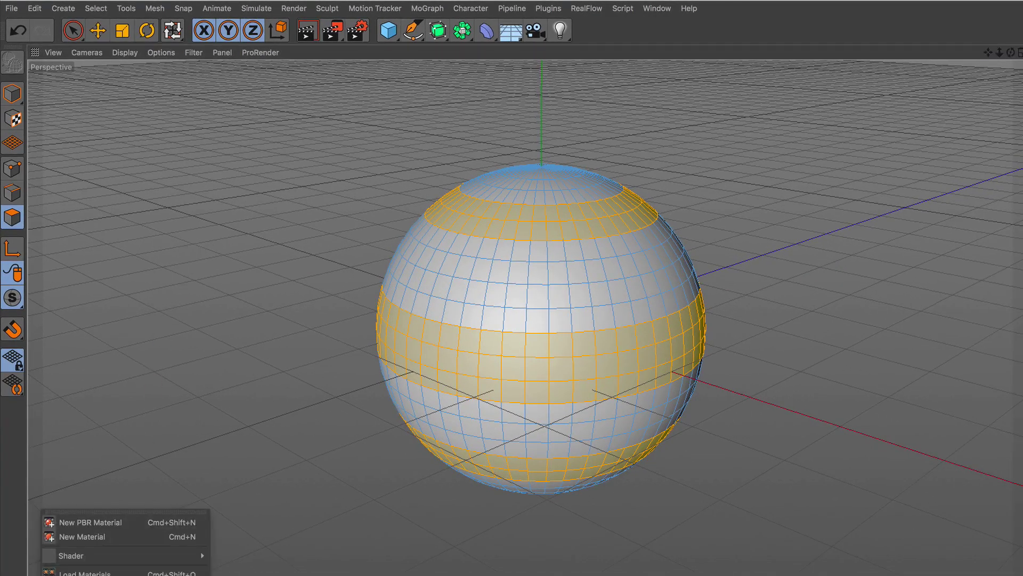
left_click(104, 537)
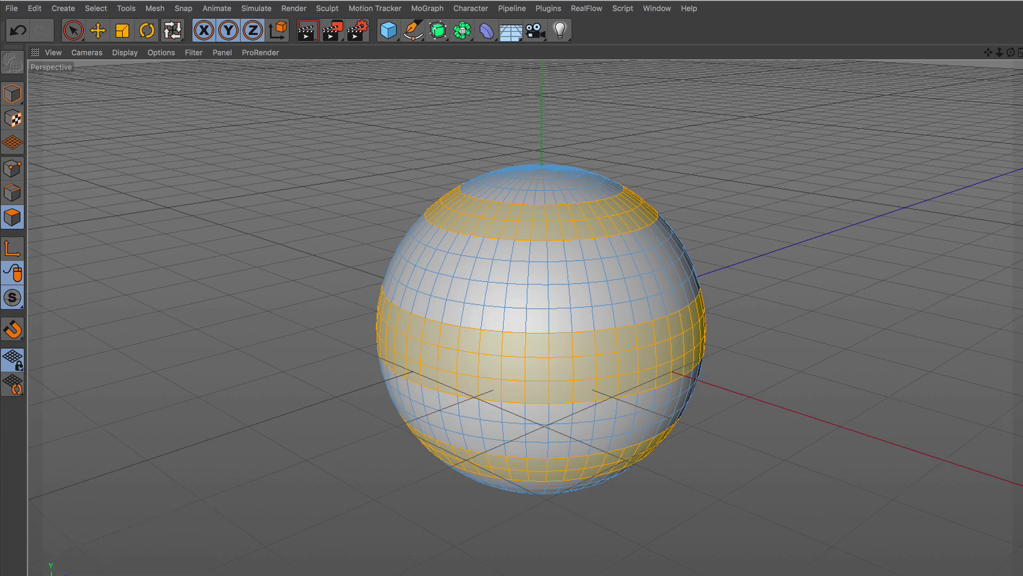
double_click(258, 326)
left_click(235, 208)
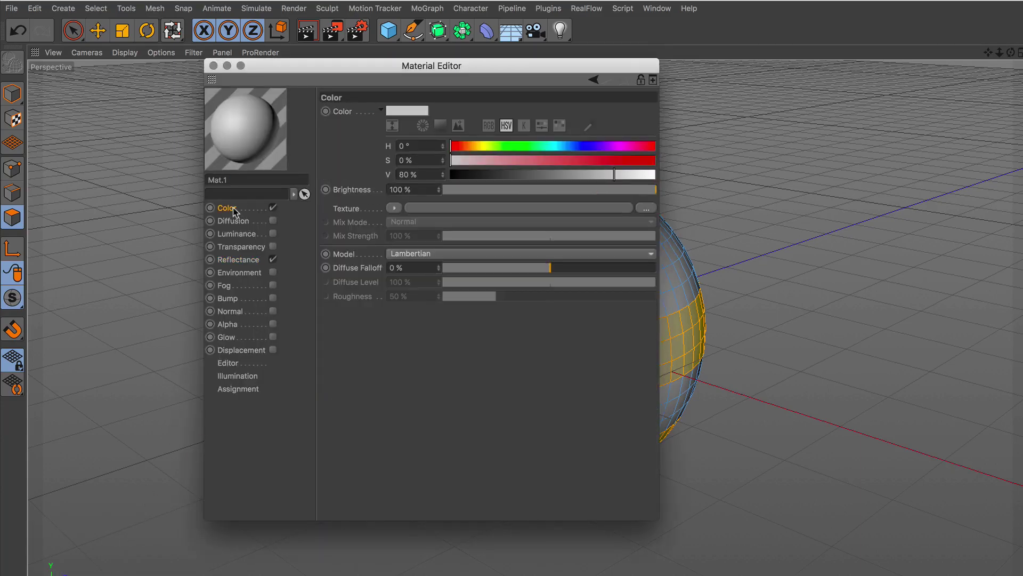
left_click(459, 175)
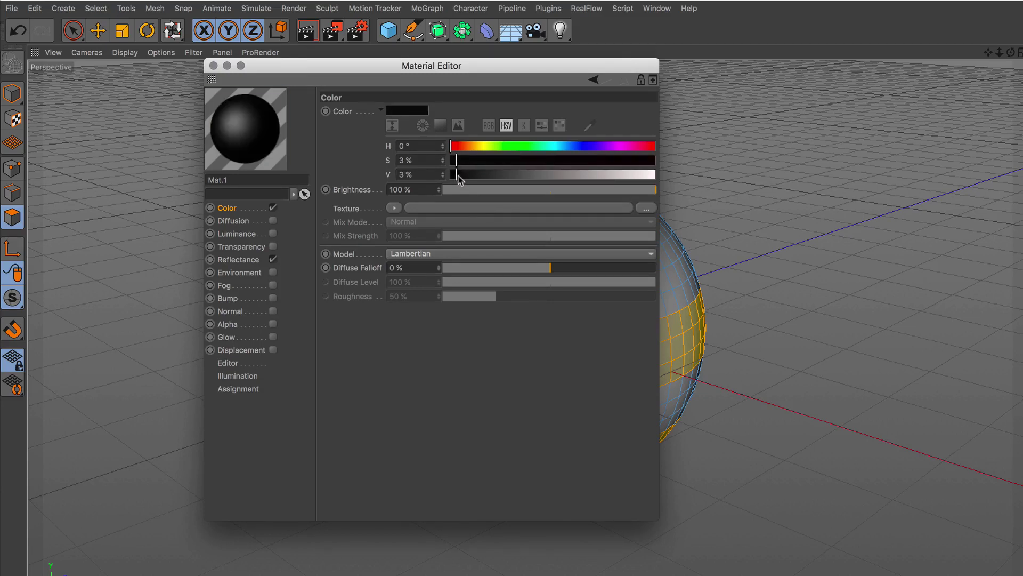
Add a Reflection (Legacy) layer to Mat.1 at 44% strength and 45% brightness.
left_click(238, 260)
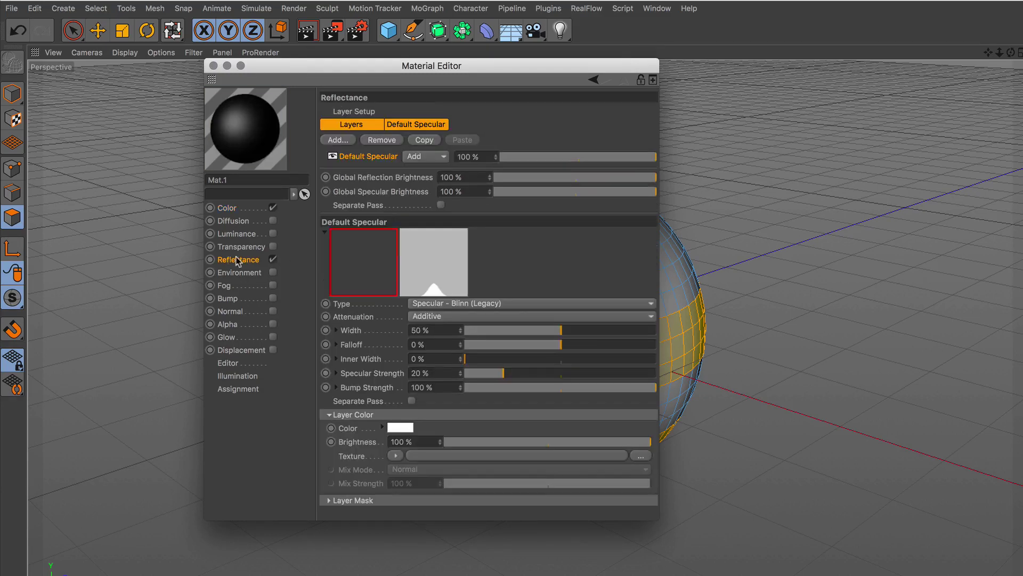
left_click(349, 142)
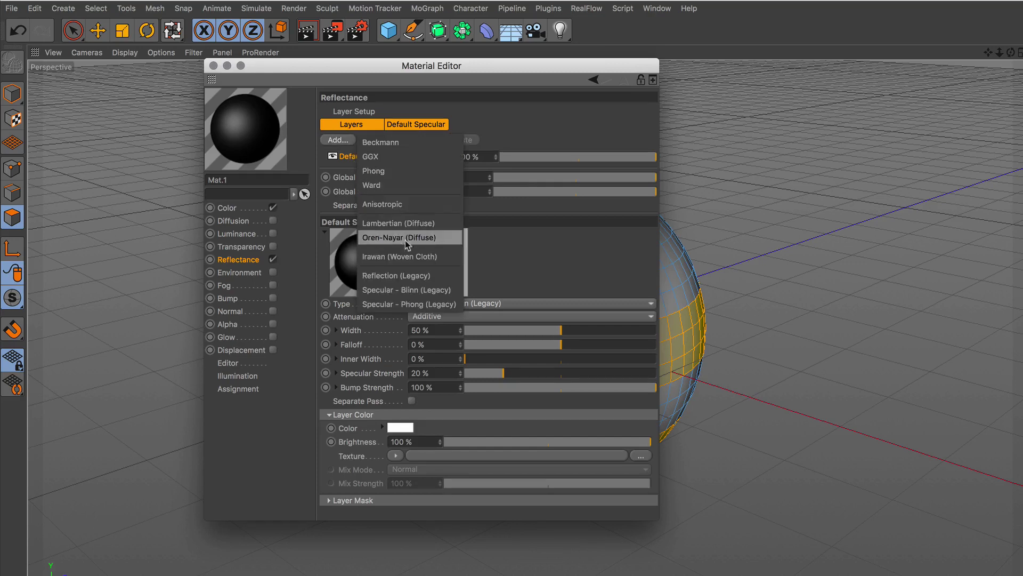
left_click(412, 276)
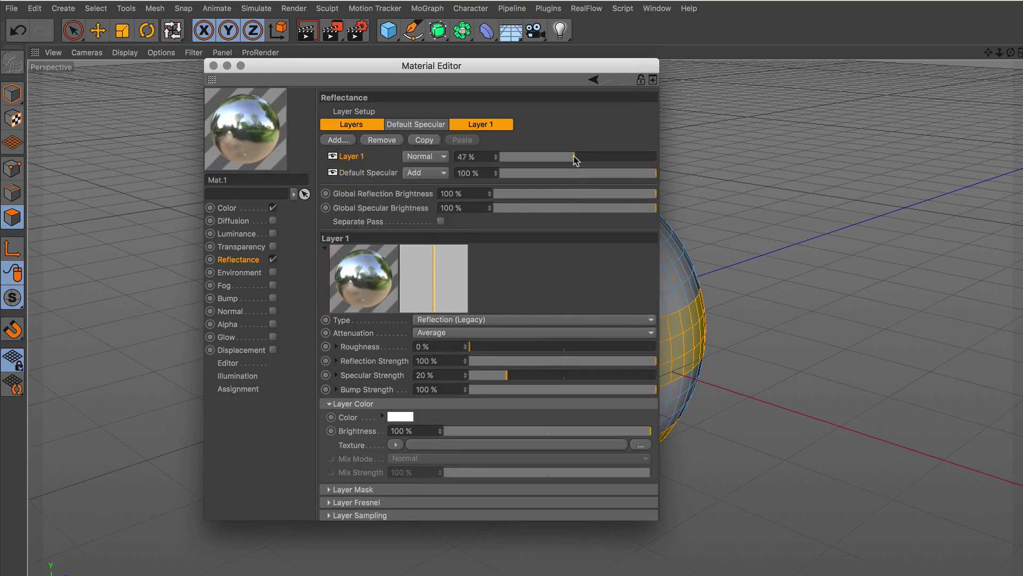
left_click_drag(575, 159, 569, 159)
left_click_drag(549, 434, 538, 435)
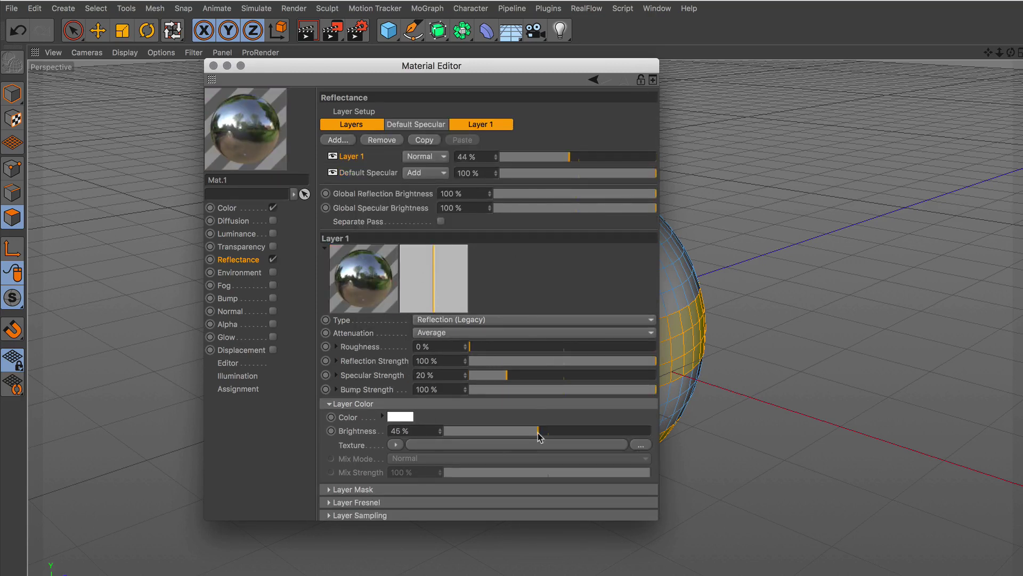
left_click(213, 65)
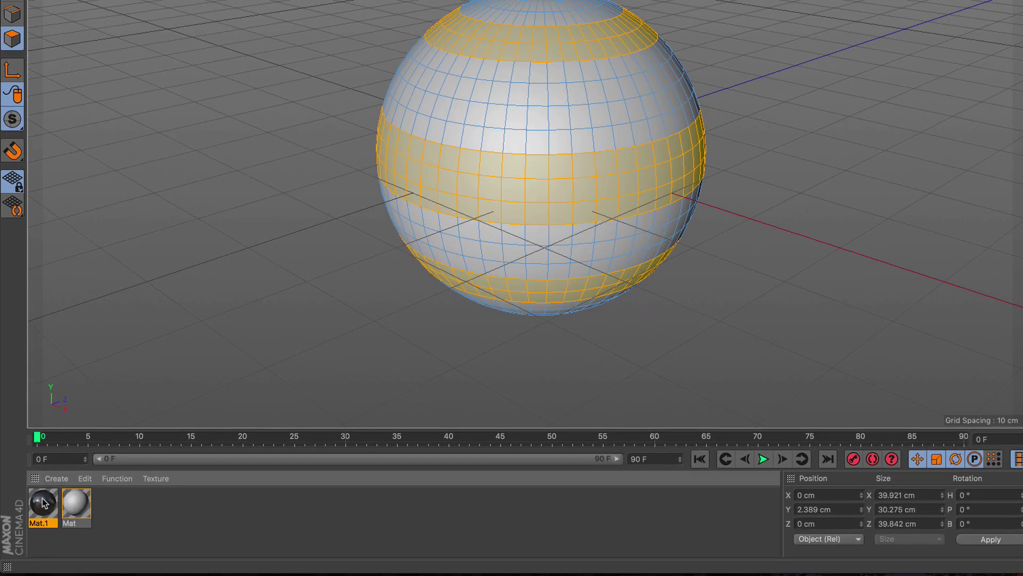
Apply Mat.1 to the selected stripe polygons, return to Model mode, and use Gouraud Shading.
right_click(46, 502)
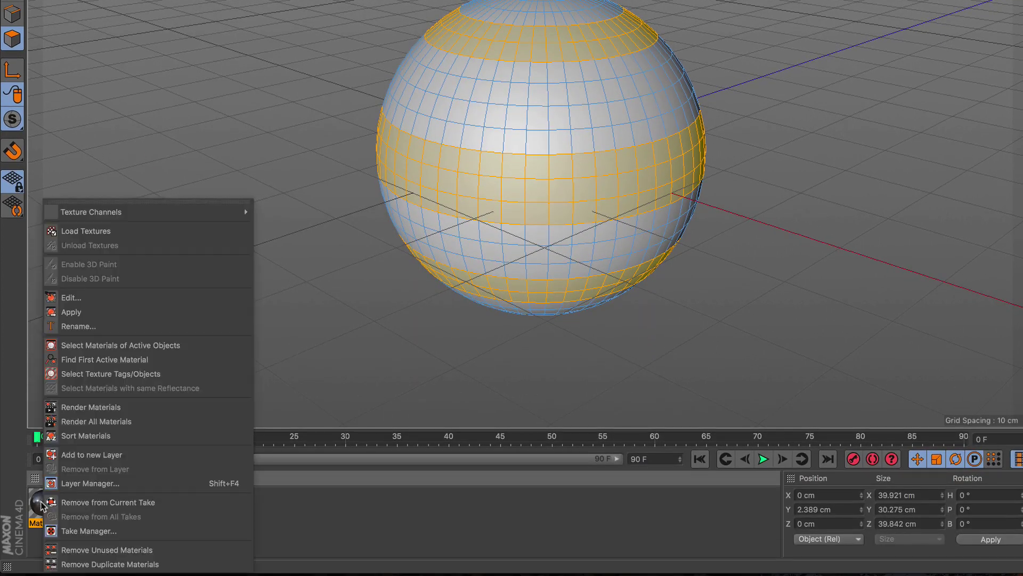
left_click(101, 315)
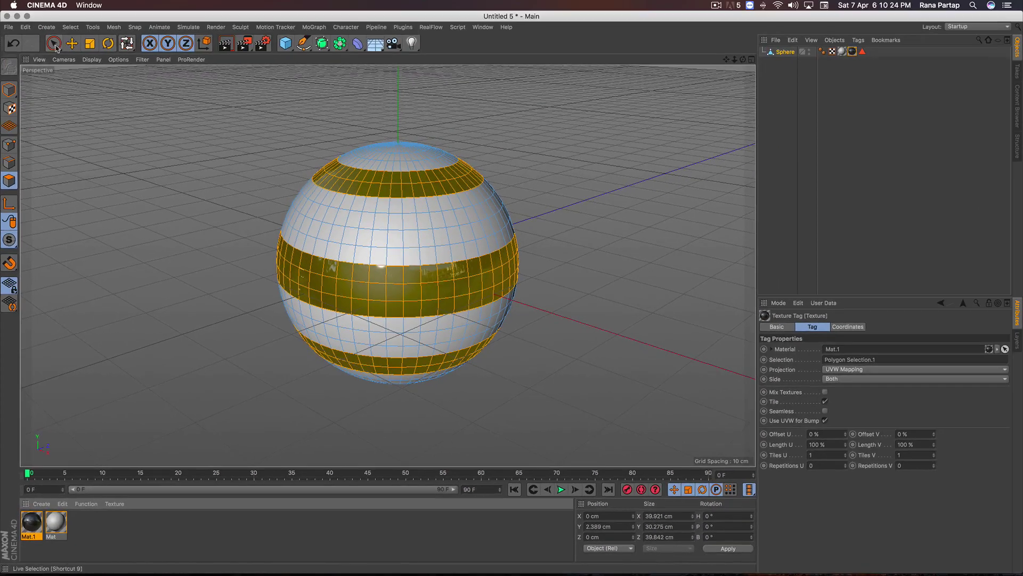
left_click(9, 89)
left_click(209, 233)
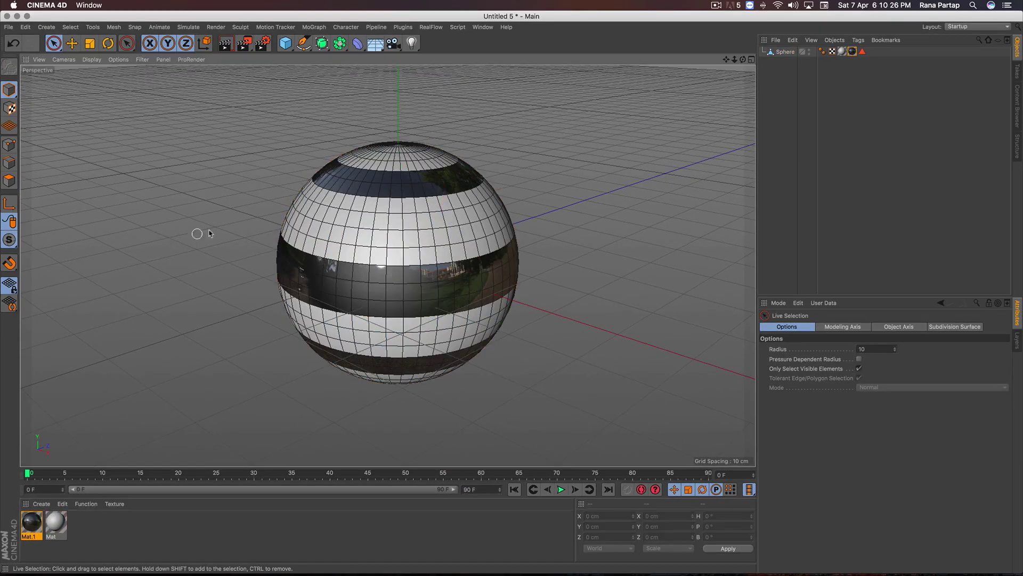
scroll(327, 350, "down", 5)
scroll(326, 359, "down", 4)
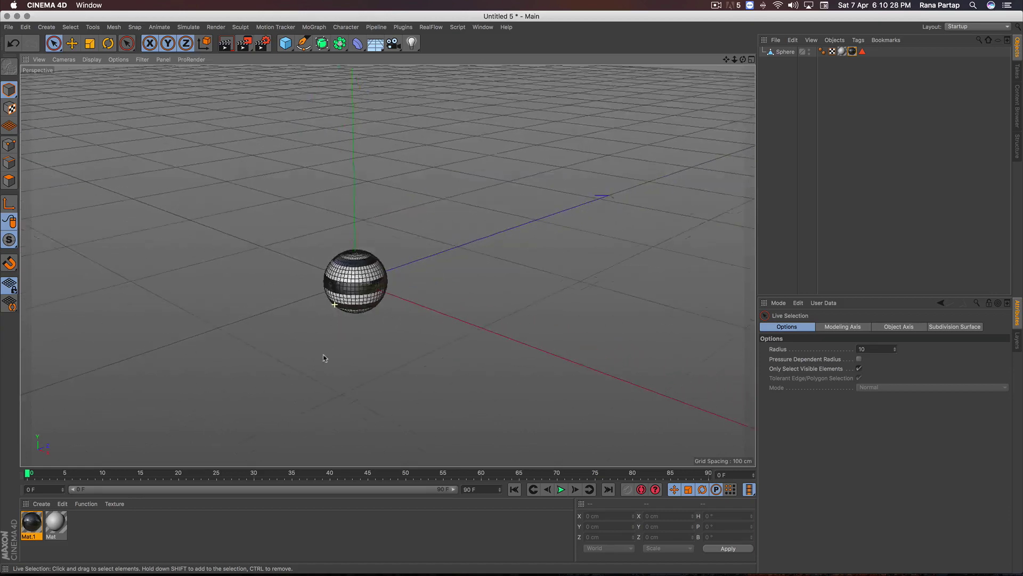
scroll(336, 310, "down", 2)
scroll(375, 292, "down", 2)
scroll(380, 299, "down", 1)
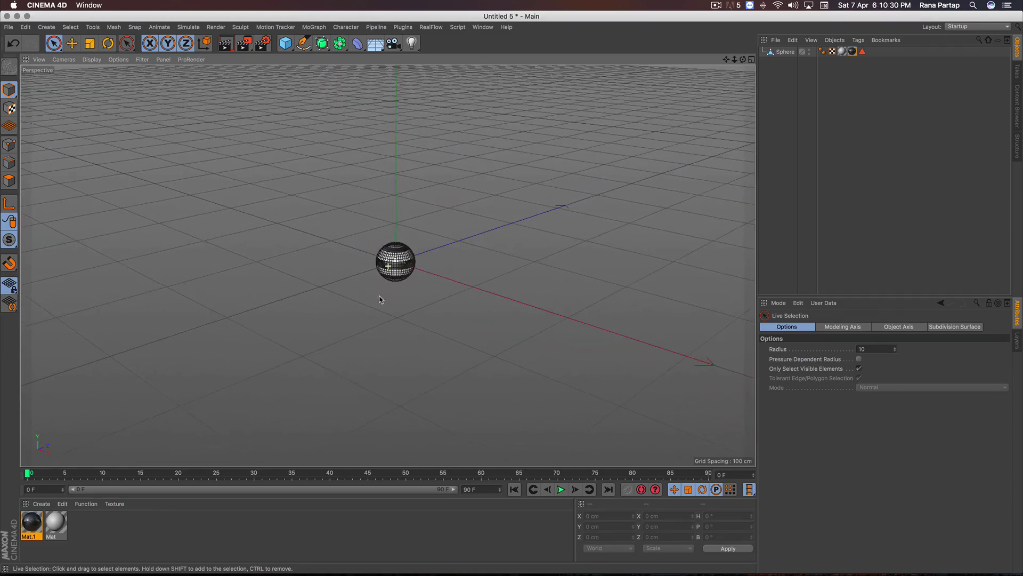
left_click(96, 60)
left_click(114, 101)
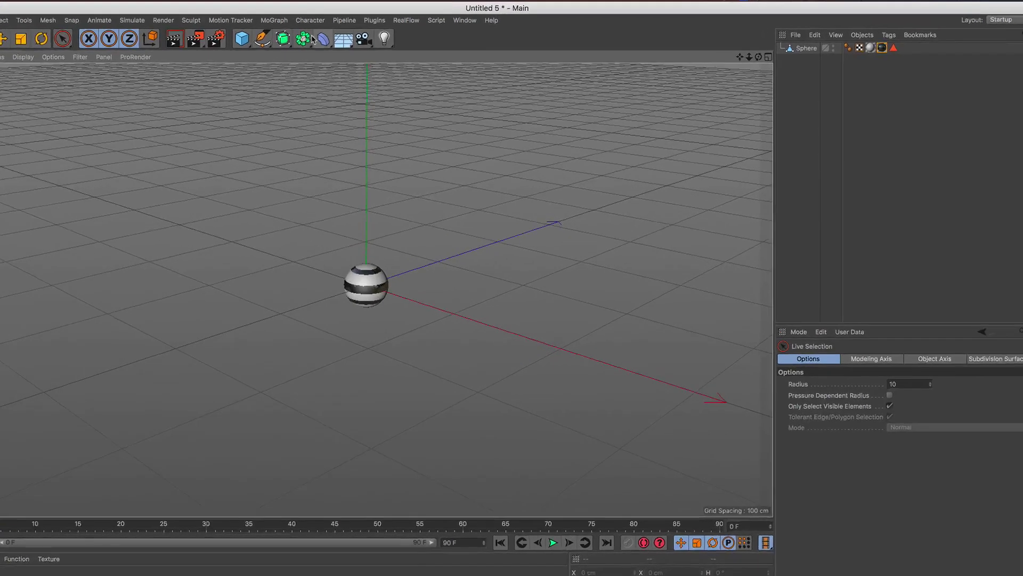
Put the sphere under a Cloner in Grid Array mode with a 6×6×6 count.
left_click(314, 27)
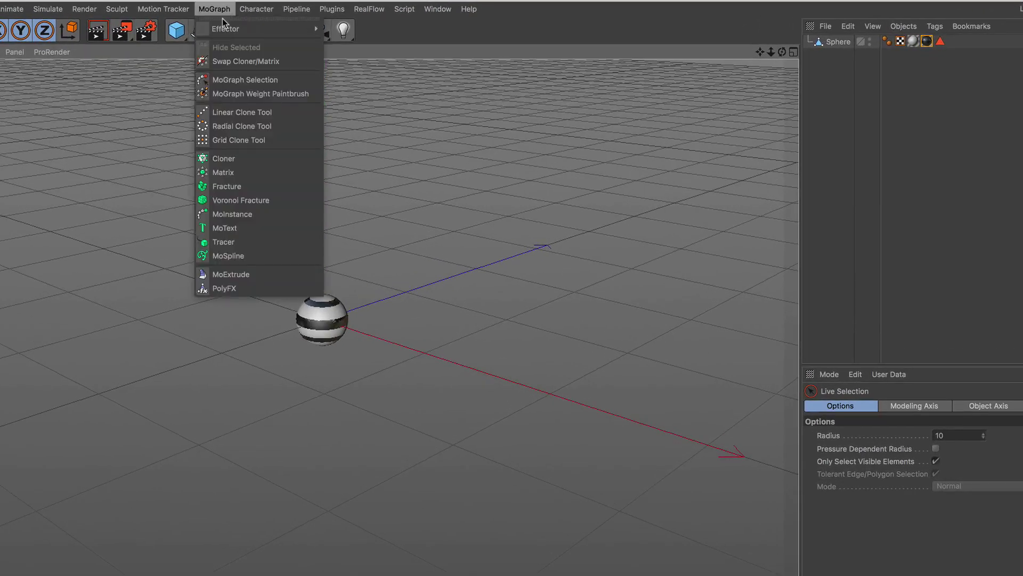
left_click(243, 158)
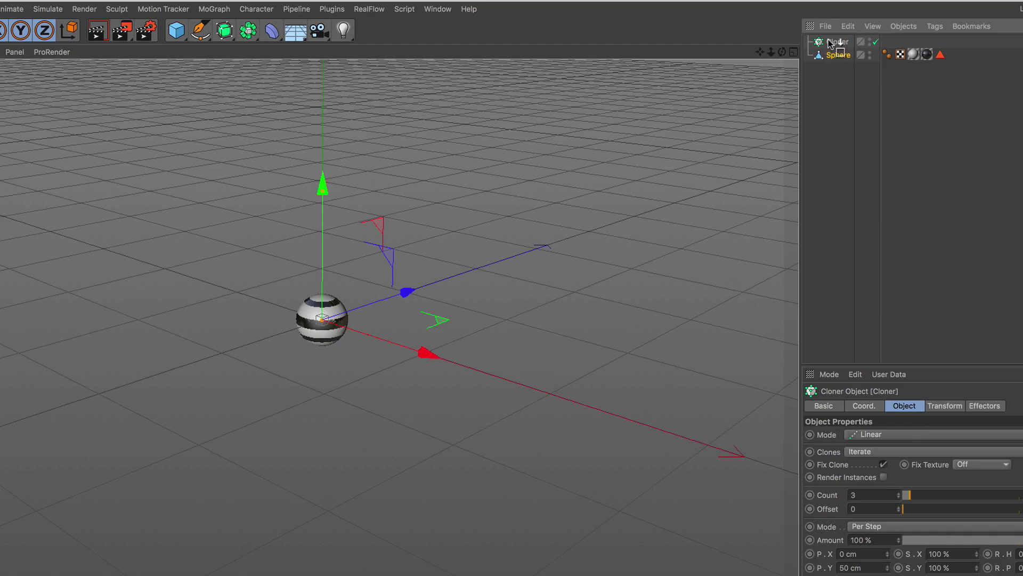
left_click_drag(830, 44, 832, 42)
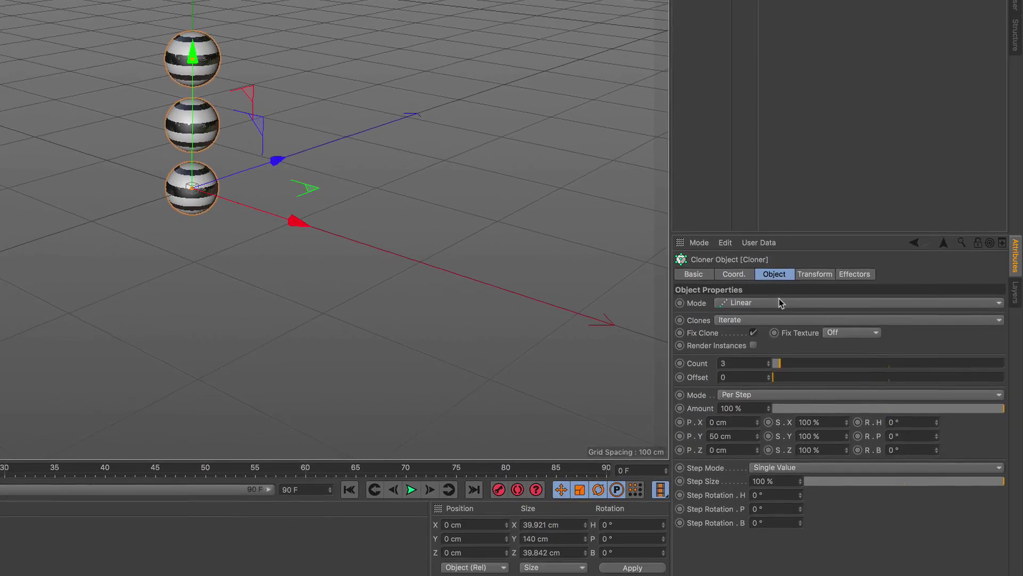
left_click(775, 303)
left_click(752, 352)
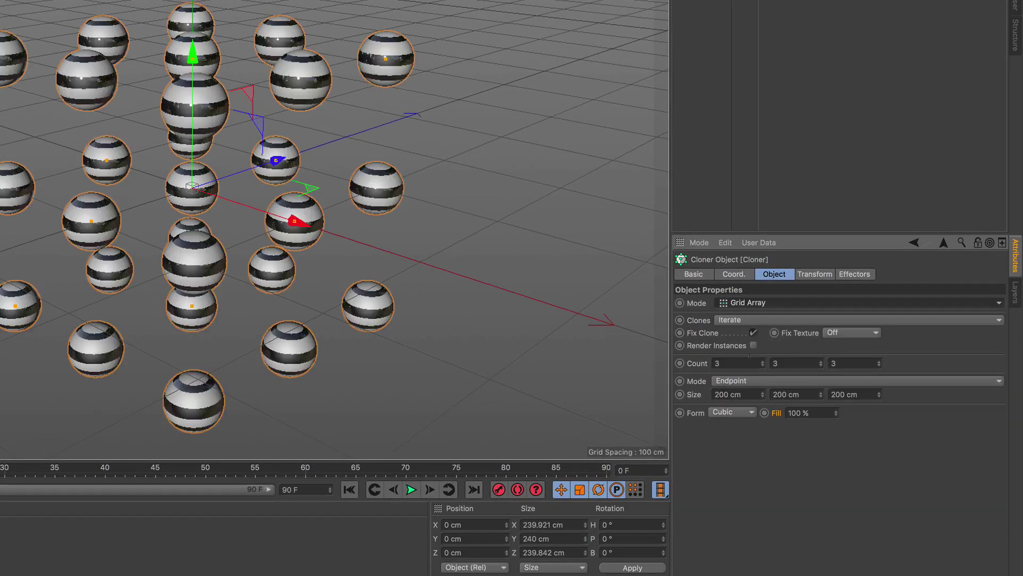
left_click(744, 360)
type("3")
key("Return")
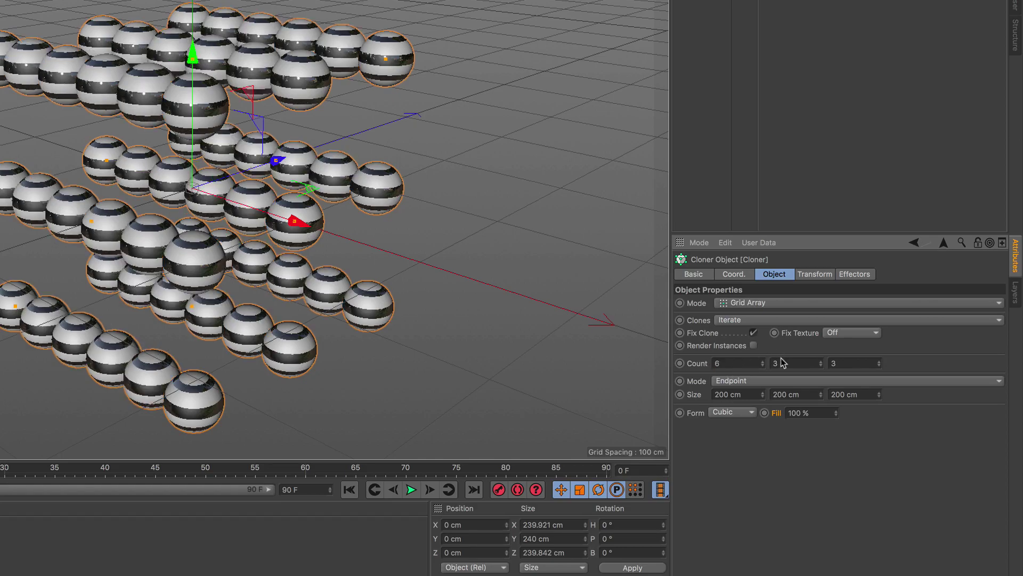
type("6")
key("Return")
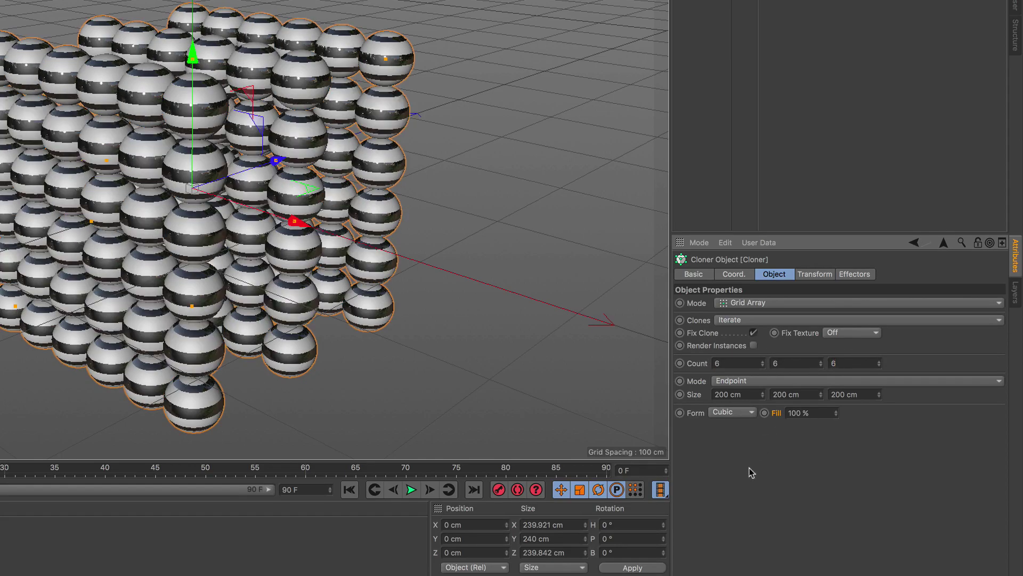
Add a Floor object to the scene.
scroll(399, 274, "down", 5)
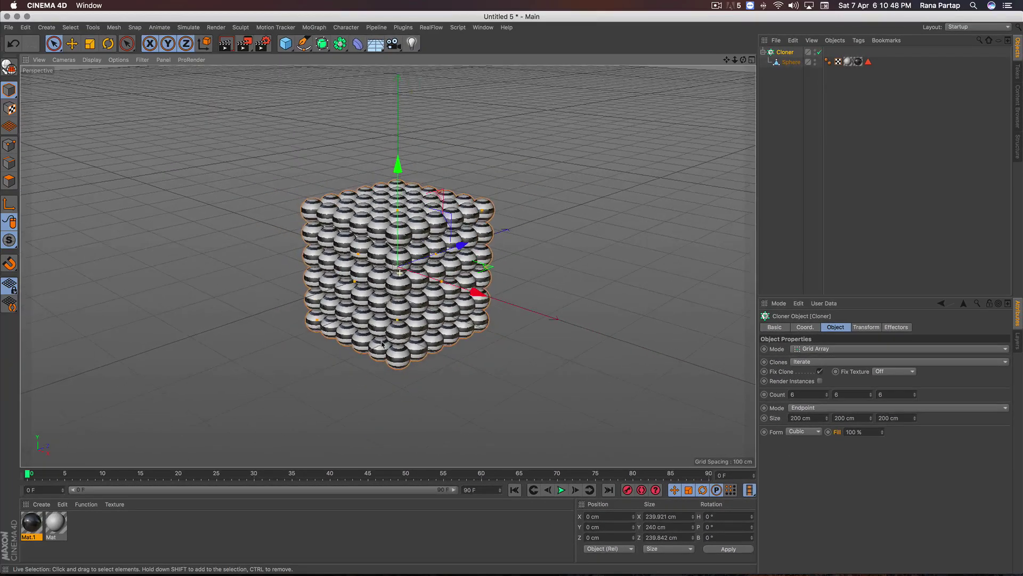
mouse_move(399, 275)
left_mouse_down("alt")
mouse_move(410, 293)
mouse_move(392, 224)
left_mouse_up("alt")
left_click(375, 43)
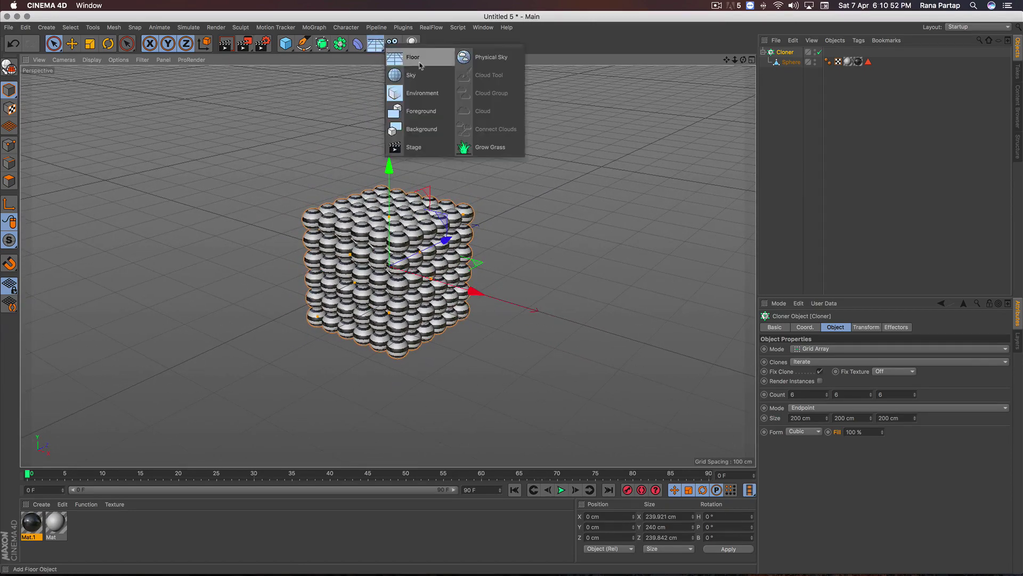
left_click(399, 76)
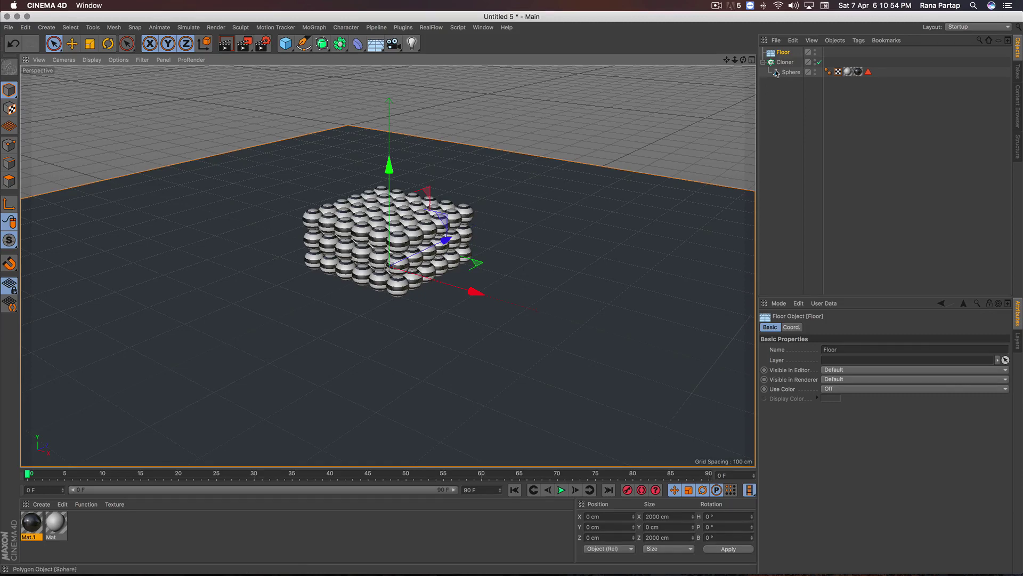
Move the Cloner cube up and right to 456, 131, 200 cm.
left_click(779, 63)
left_click_drag(389, 166, 405, 111)
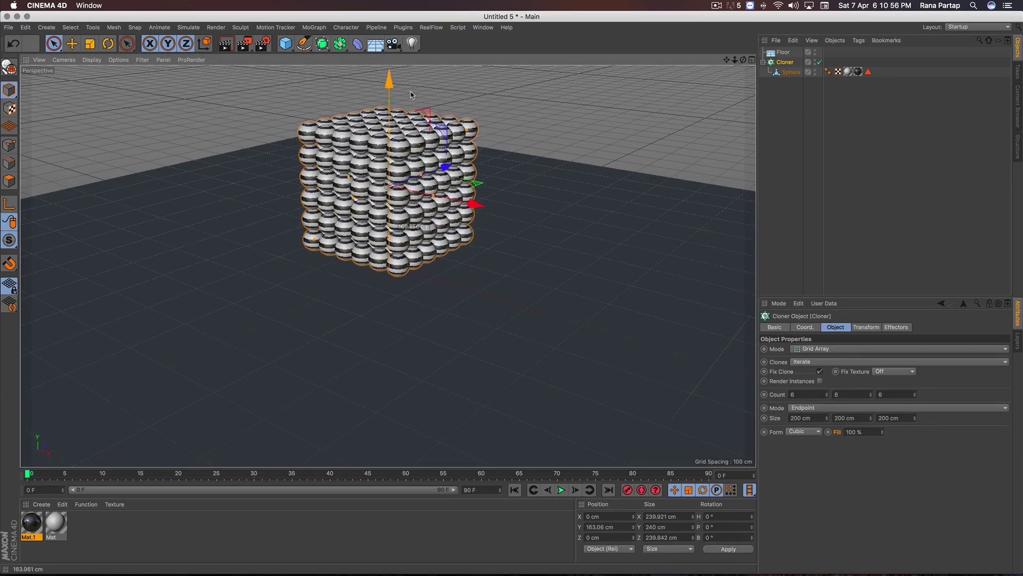
left_click_drag(485, 230, 679, 225)
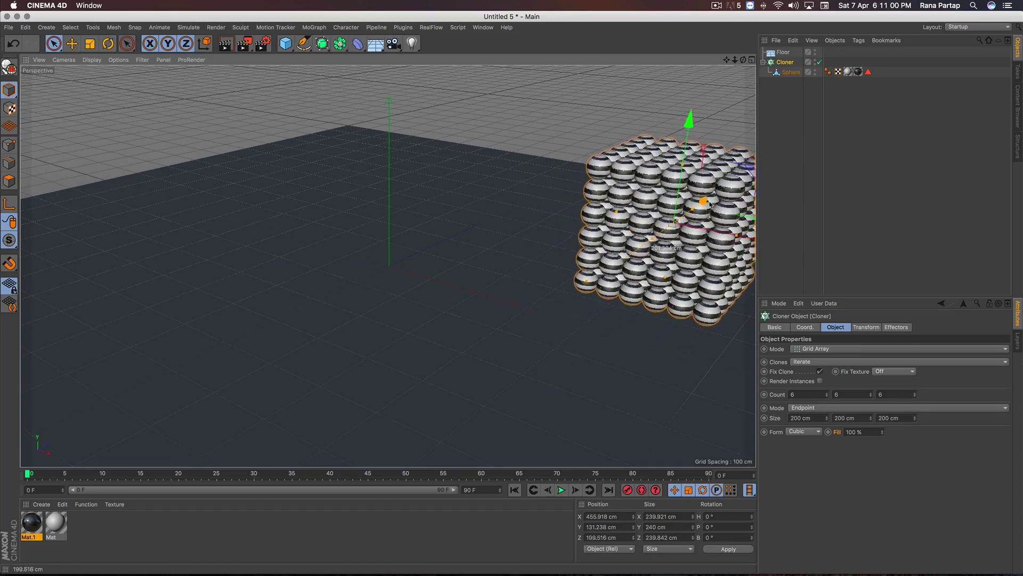
left_click_drag(678, 225, 676, 217)
left_click(316, 118)
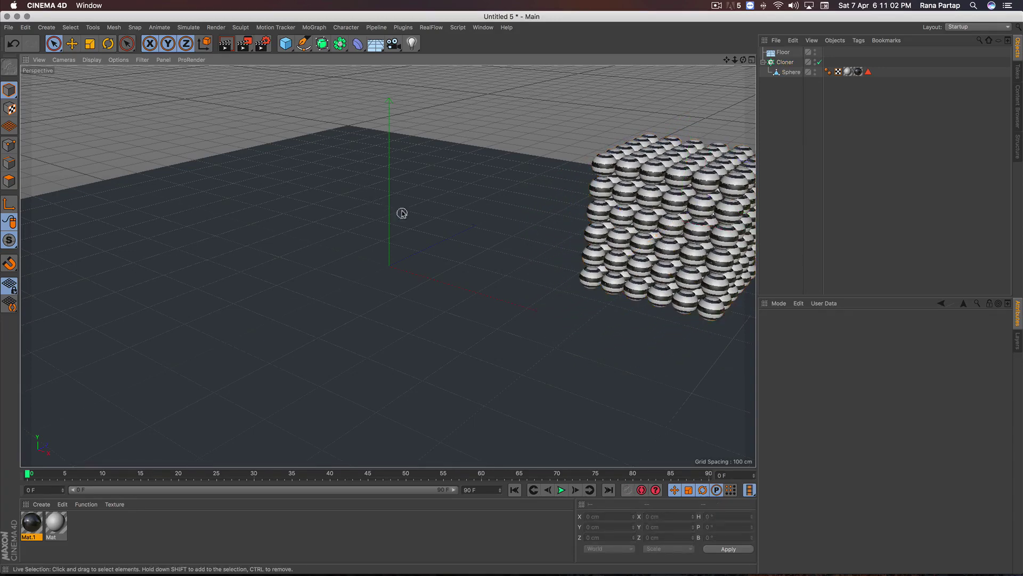
left_click_drag(402, 213, 394, 198, "alt")
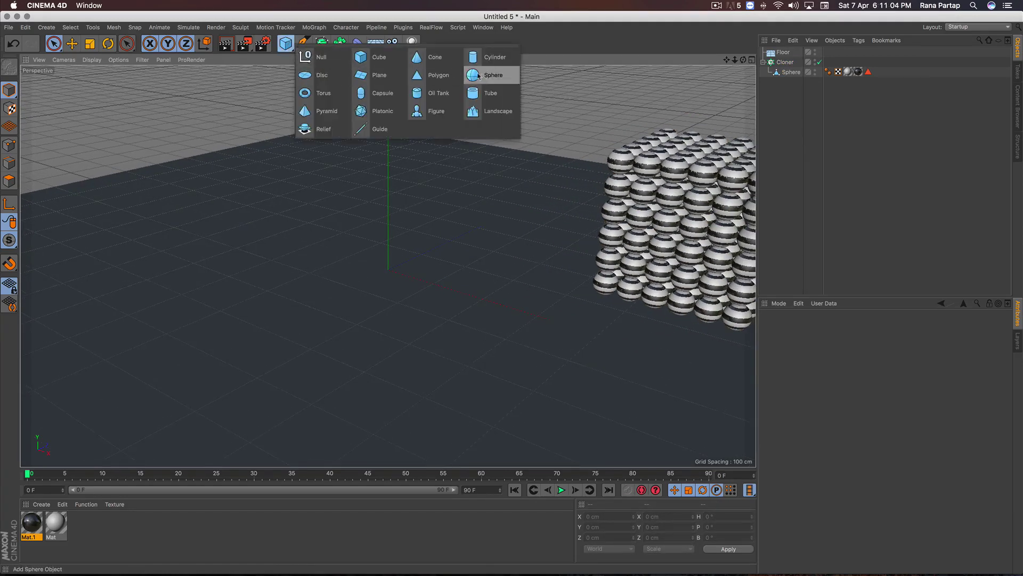
Add a large sphere of about 139.5 cm radius, raised to Y 208 cm.
left_click_drag(285, 43, 491, 75)
left_click_drag(394, 194, 394, 117)
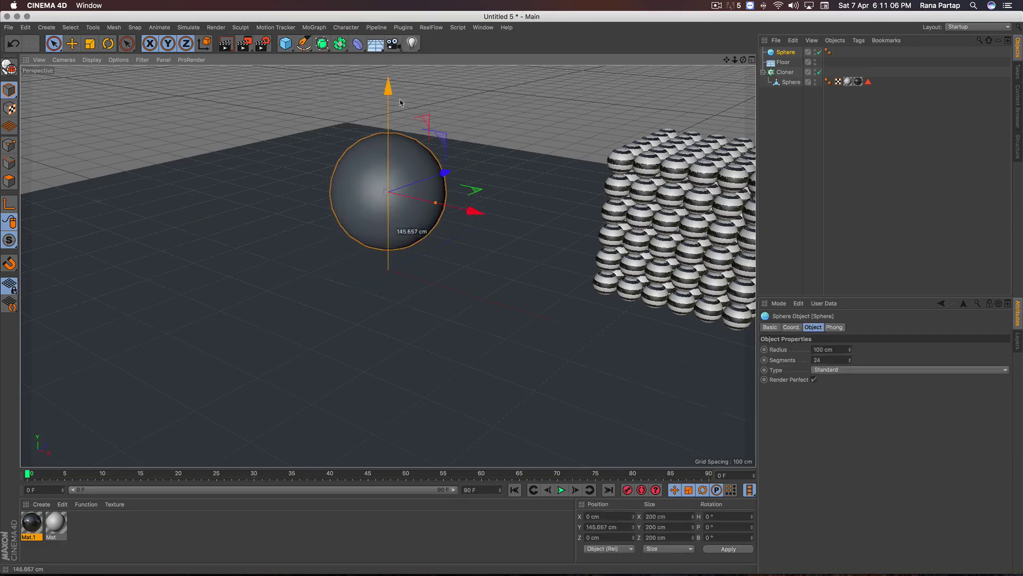
mouse_move(440, 205)
left_mouse_down()
mouse_move(468, 213)
mouse_move(416, 240)
mouse_move(394, 235)
mouse_move(394, 218)
left_mouse_up()
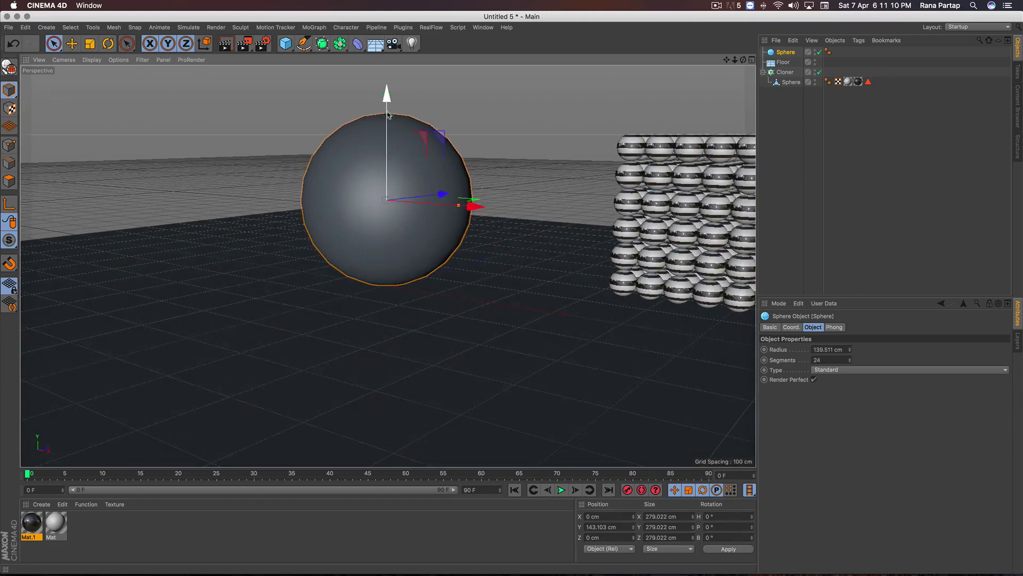
left_click_drag(388, 110, 396, 62)
mouse_move(393, 243)
left_mouse_down("alt")
mouse_move(401, 255)
mouse_move(409, 214)
left_mouse_up("alt")
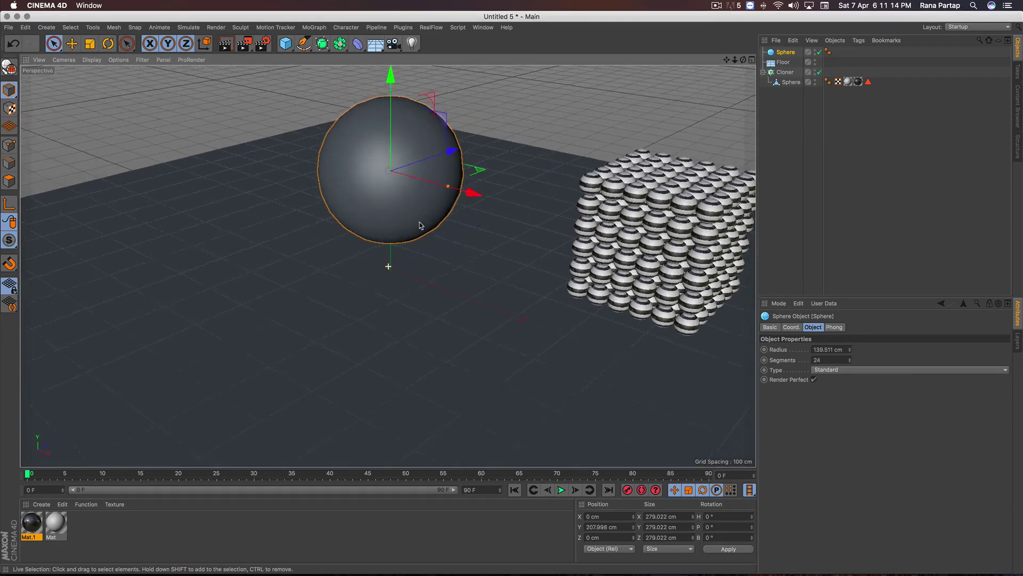
Show objects in Gouraud Shading (Lines) and give the large sphere 60 segments.
left_click(97, 59)
left_click(108, 86)
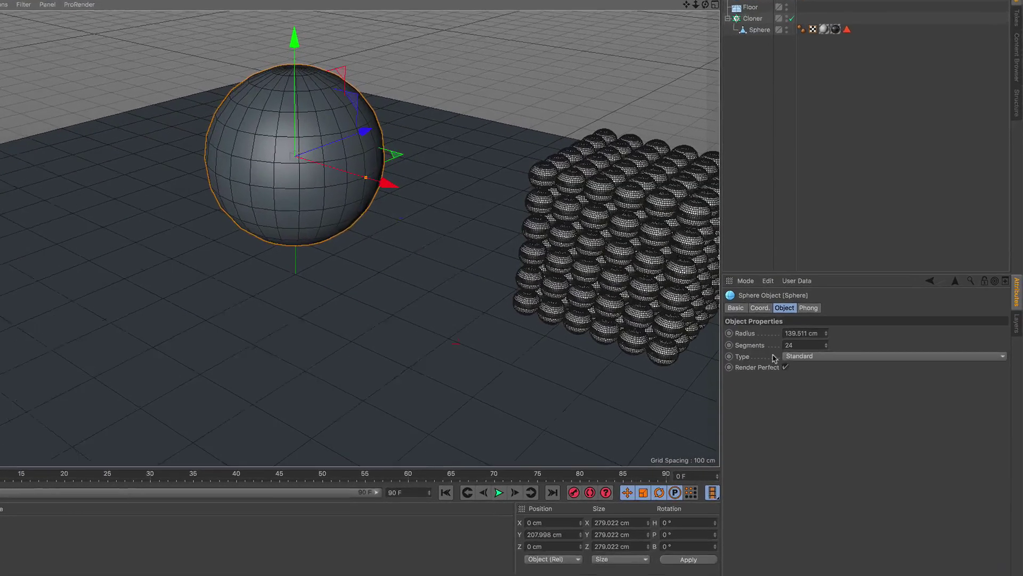
double_click(814, 360)
type("60")
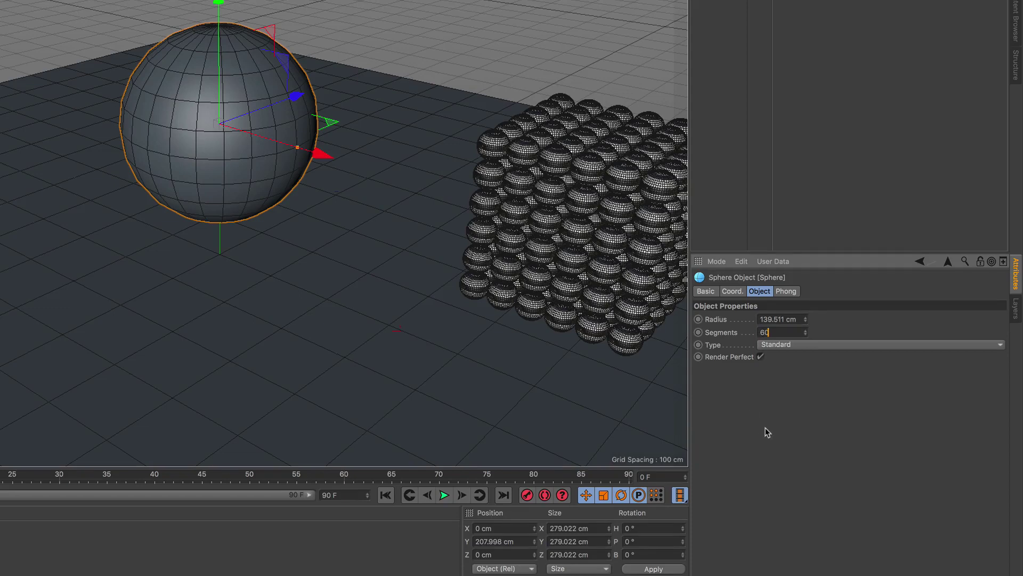
key("Return")
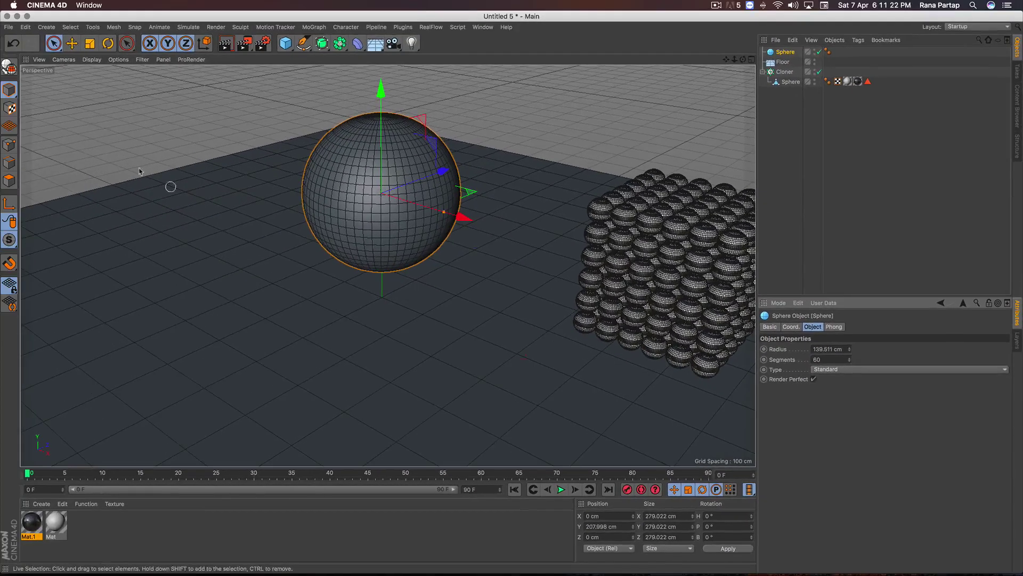
left_click(53, 43)
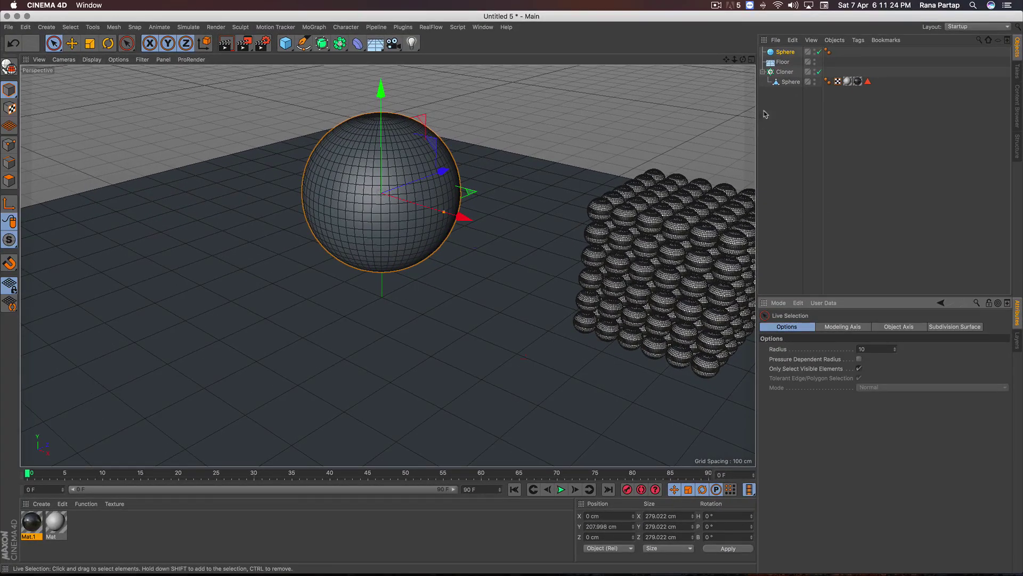
left_click(780, 73)
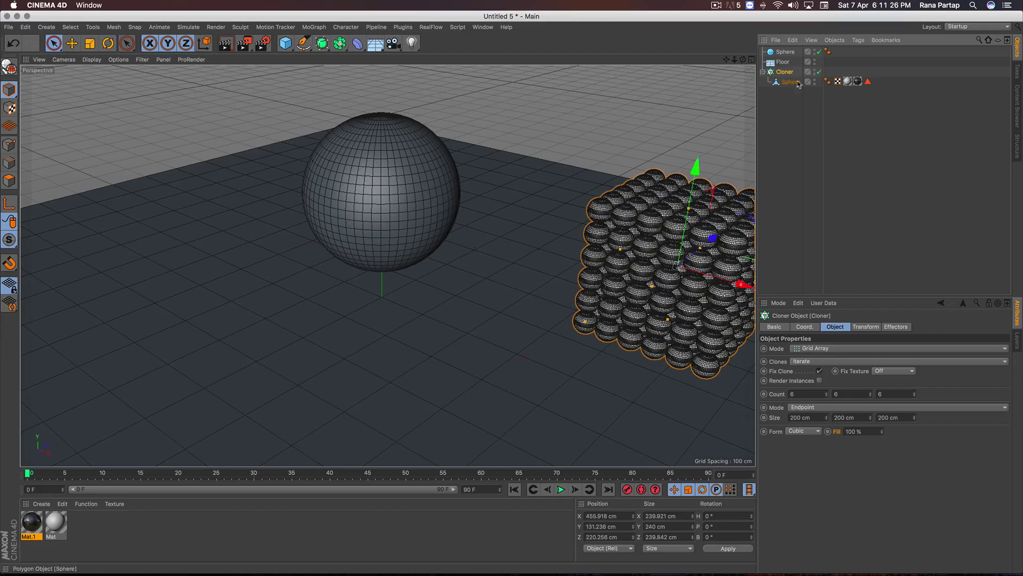
Give the Cloner a Rigid Body tag applied to children, with Individual Elements set to All.
left_click(858, 40)
mouse_move(823, 184)
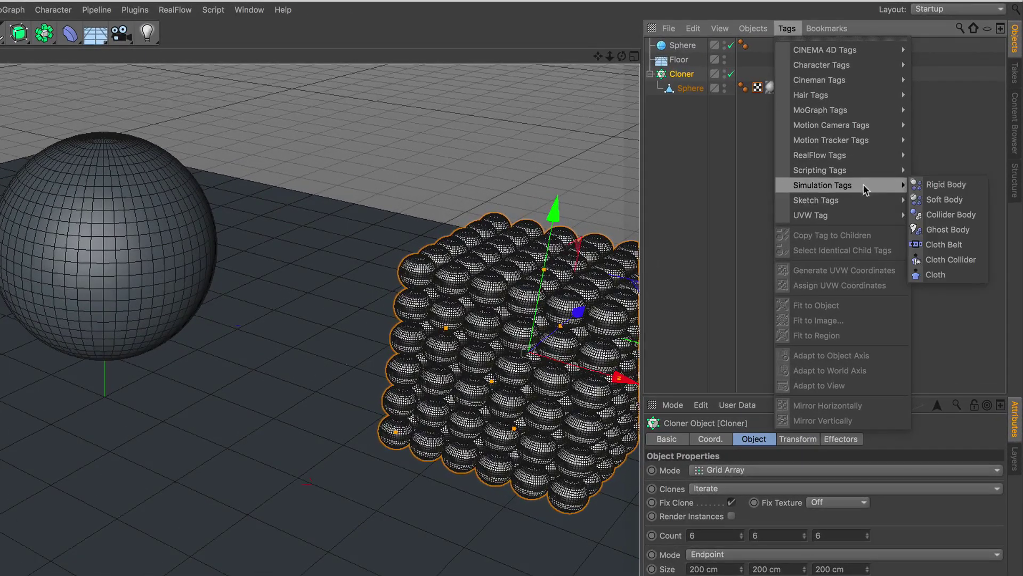
left_click(959, 186)
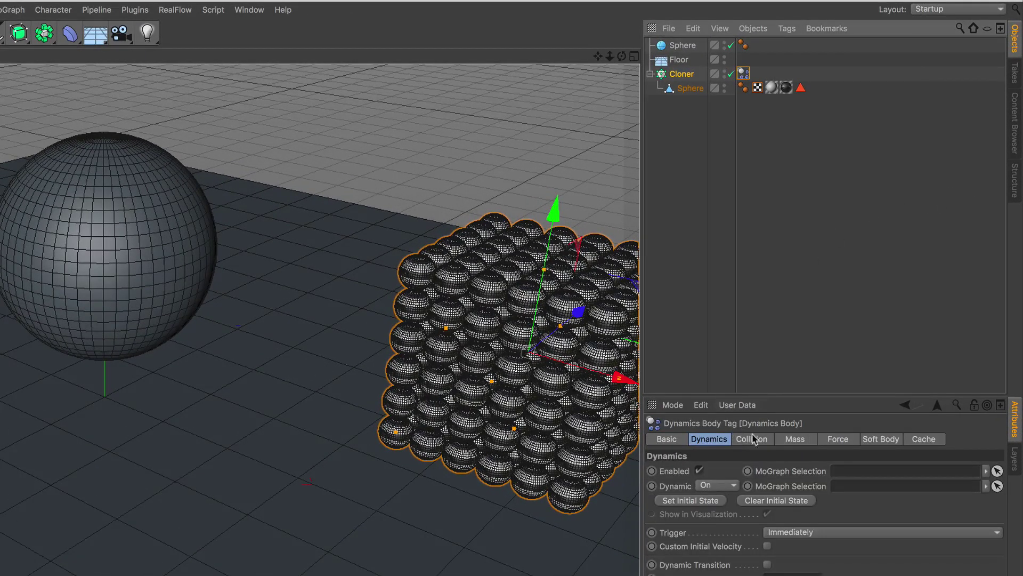
left_click(753, 438)
left_click(808, 320)
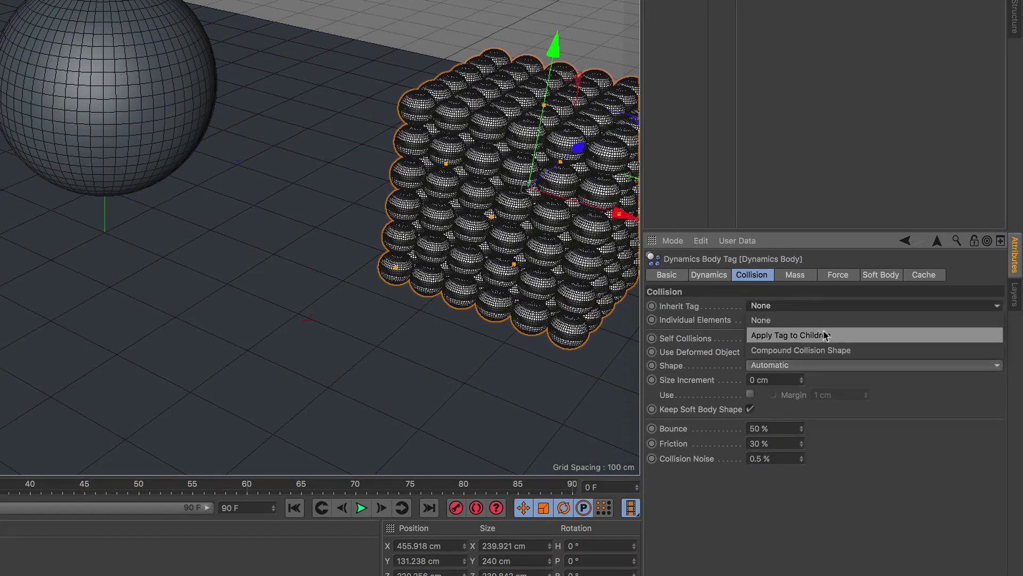
left_click(840, 335)
left_click(796, 321)
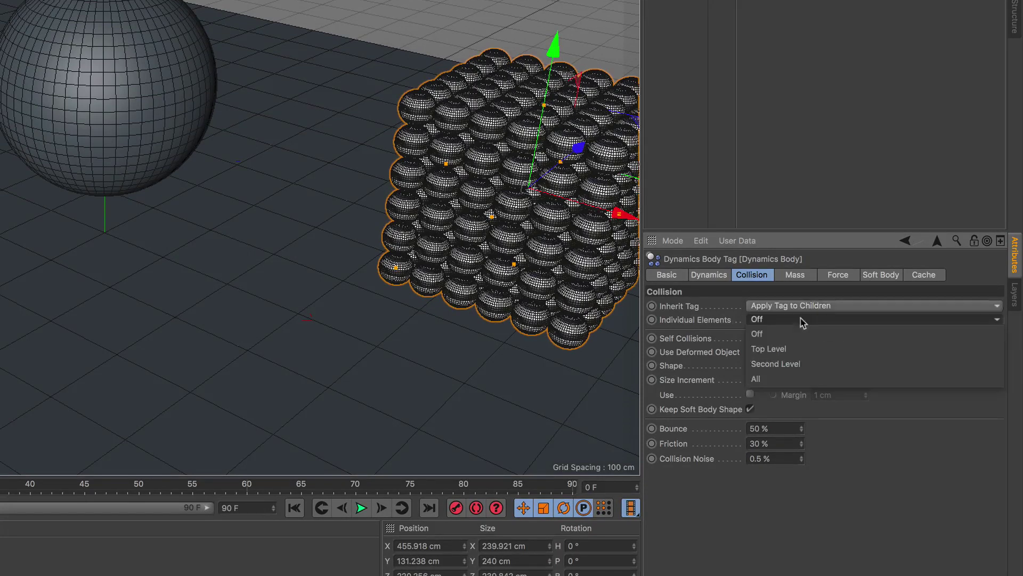
left_click(780, 378)
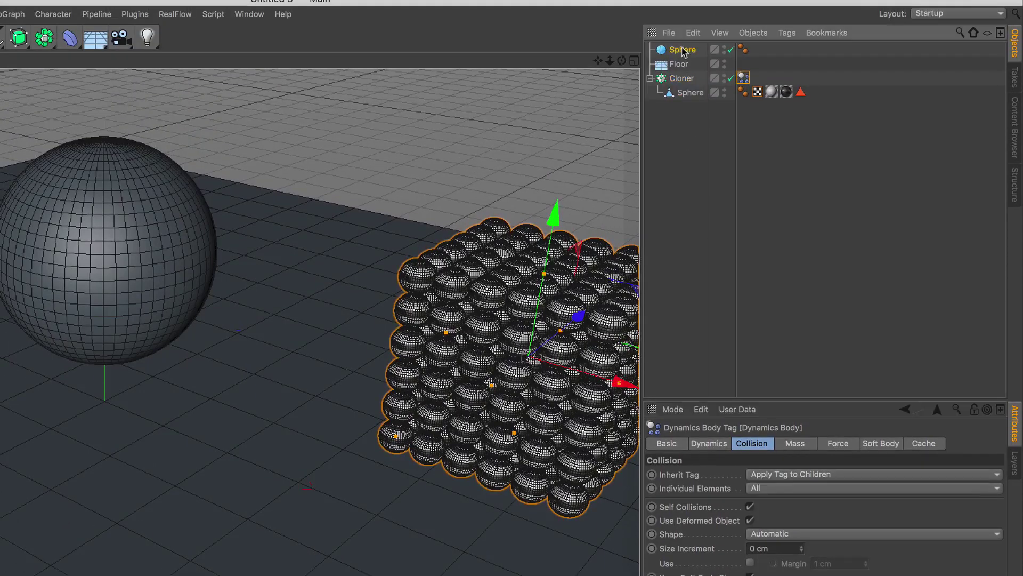
left_click(684, 49)
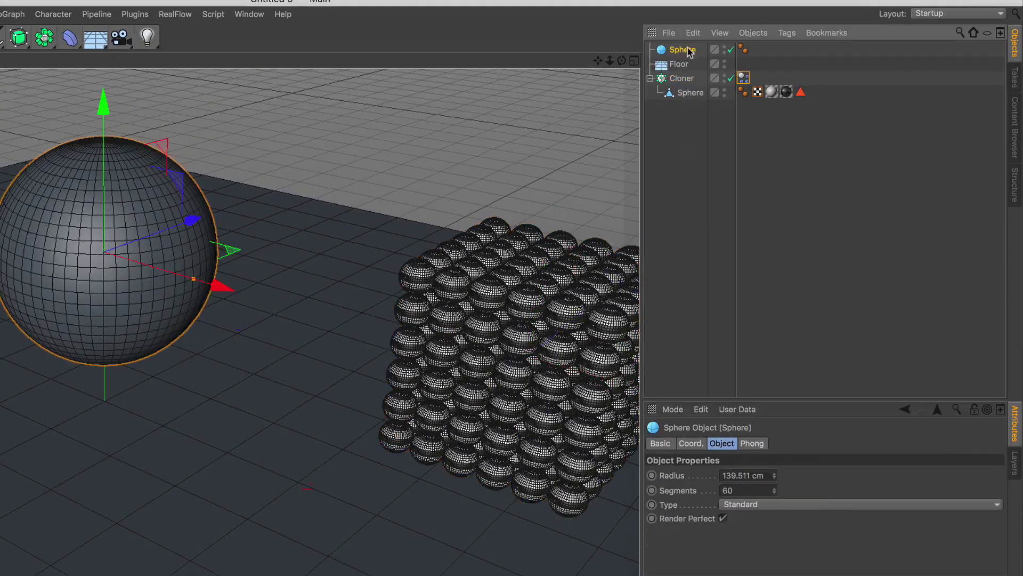
Add a Rigid Body tag to the large sphere with Dynamic set to Off.
left_click(788, 32)
mouse_move(823, 190)
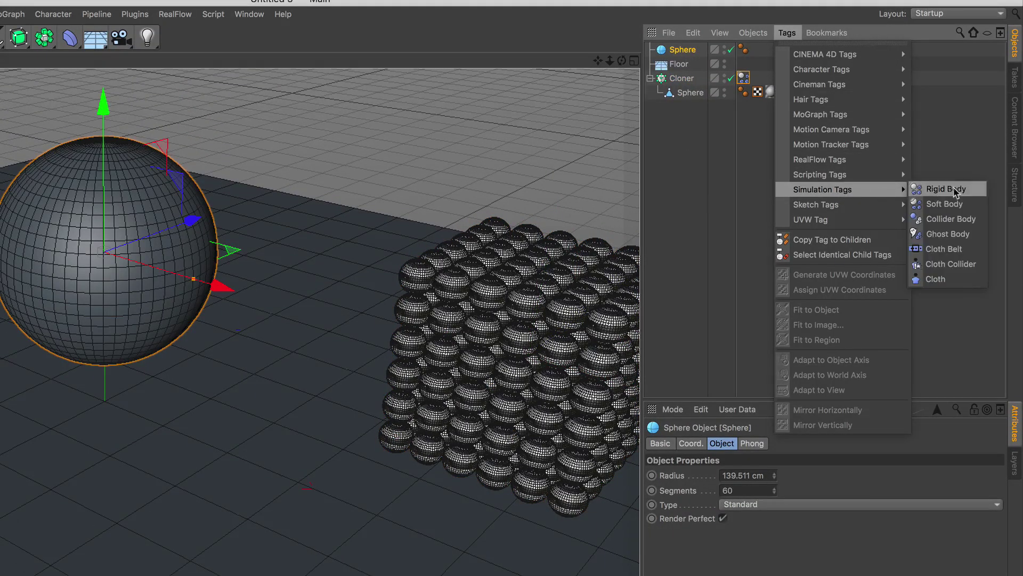
left_click(955, 190)
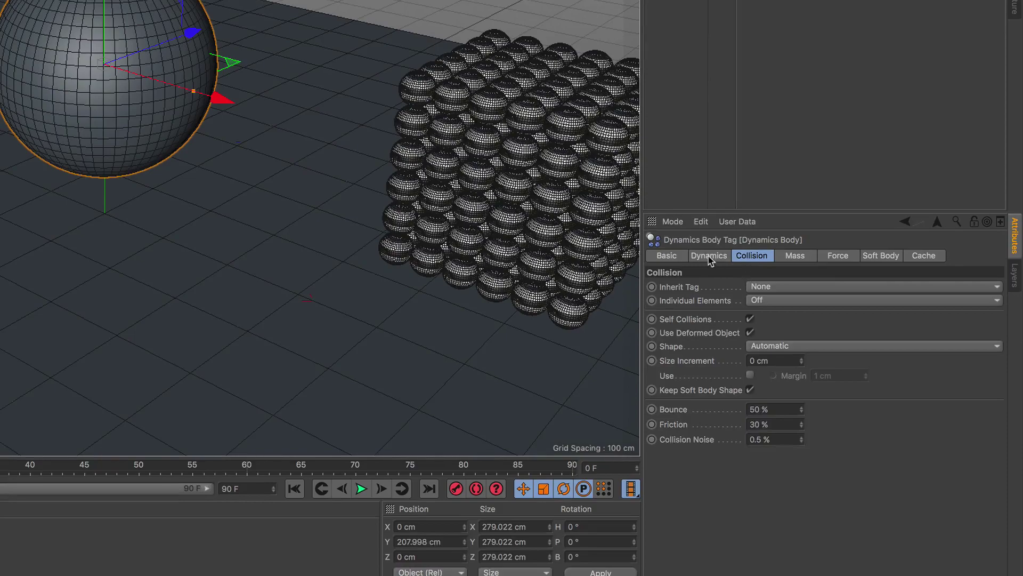
left_click(708, 257)
left_click(732, 301)
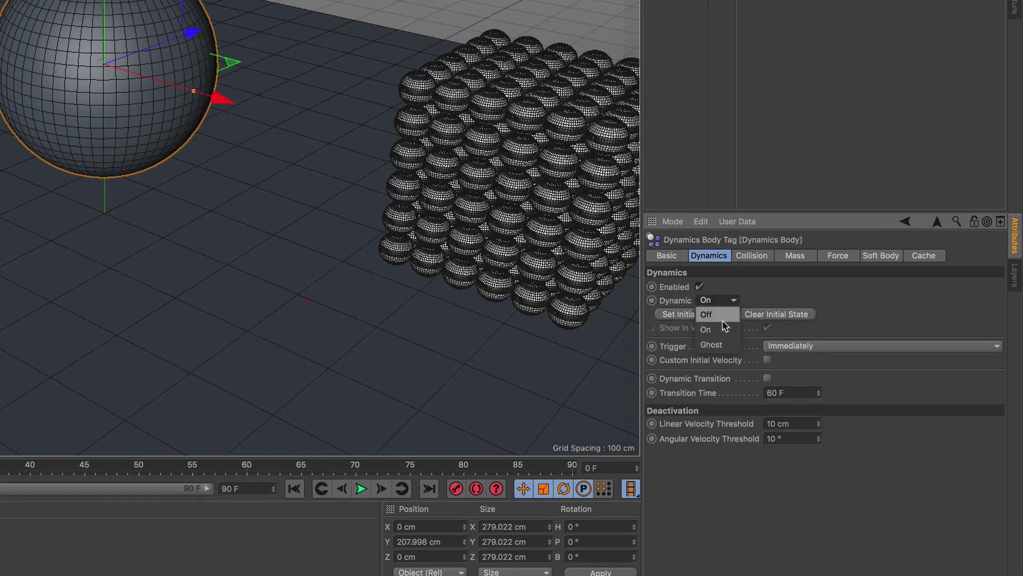
left_click(725, 315)
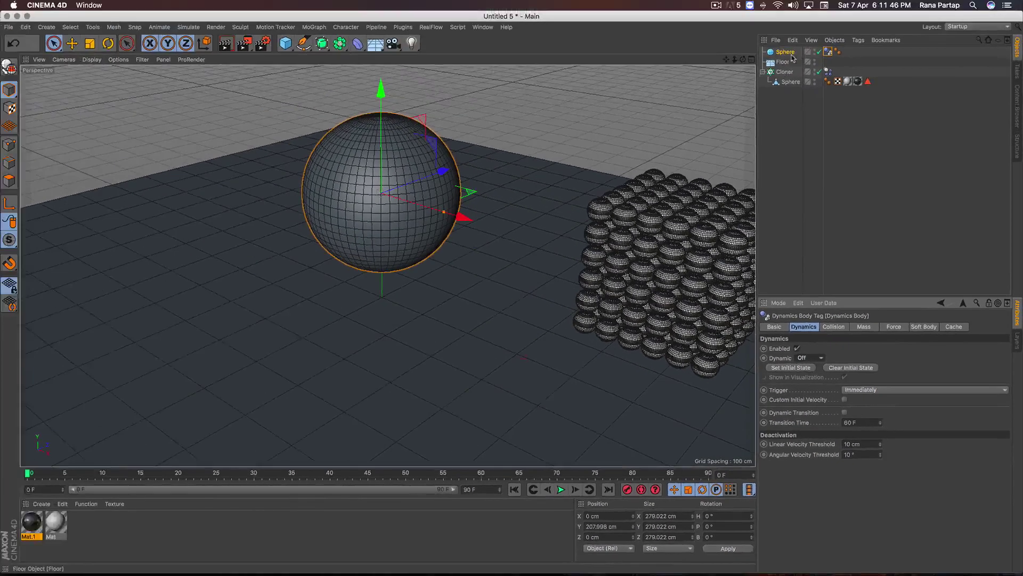
Add a Collider Body tag to the Floor.
left_click(787, 62)
left_click(858, 40)
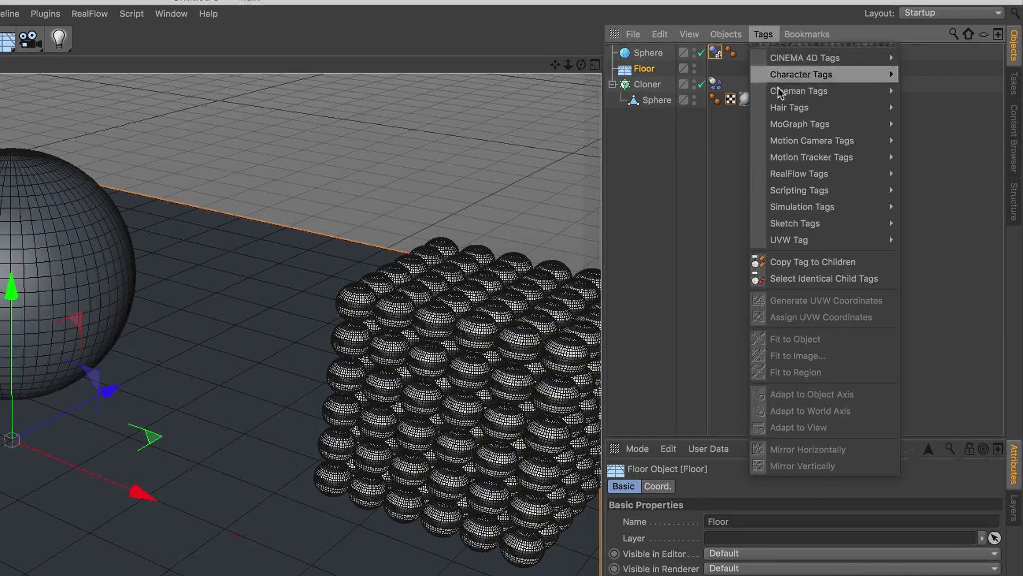
left_click(949, 246)
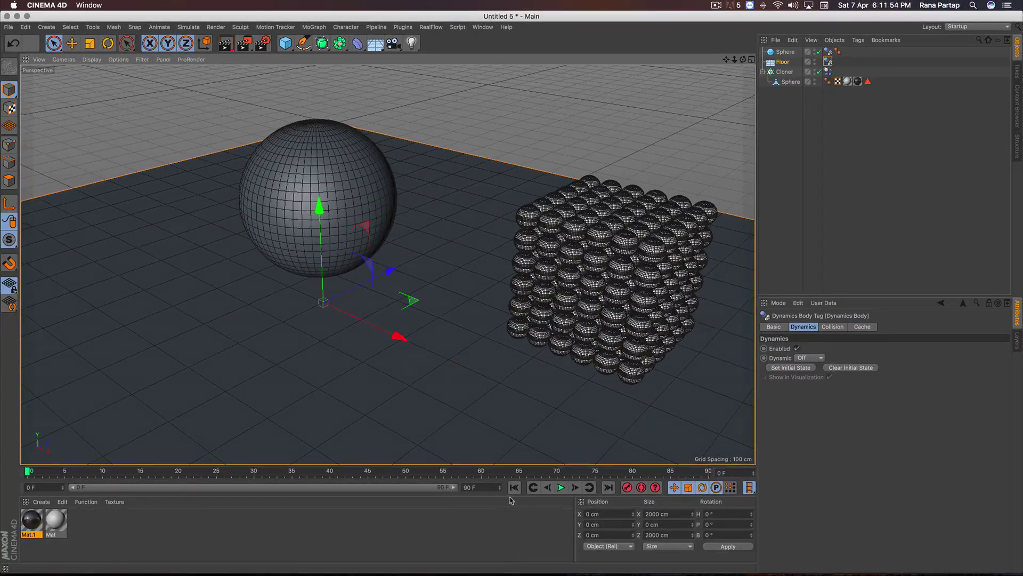
Play the simulation to preview the falling clones, then rewind to frame 0.
left_click(561, 488)
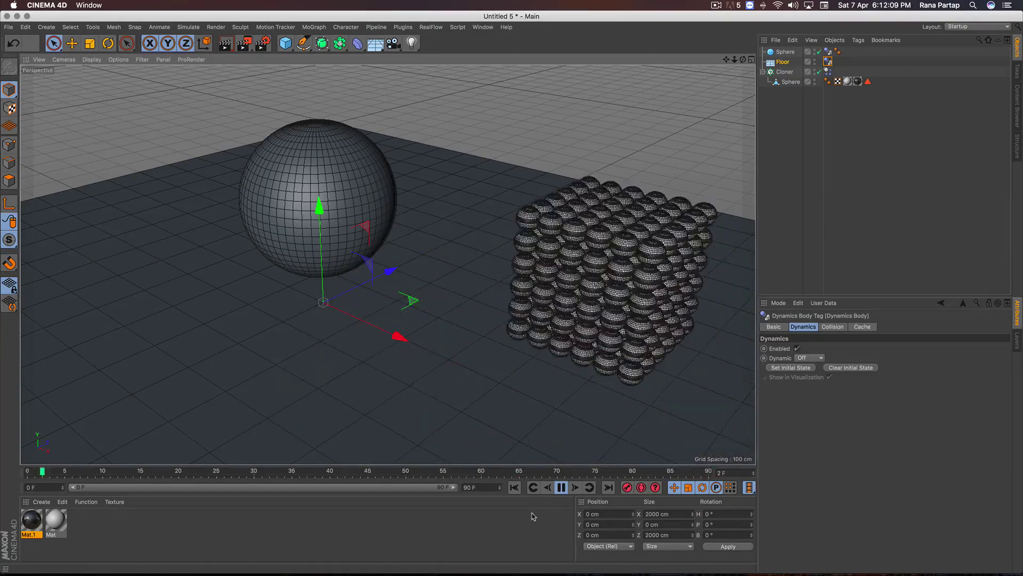
left_click(537, 491)
left_click(511, 491)
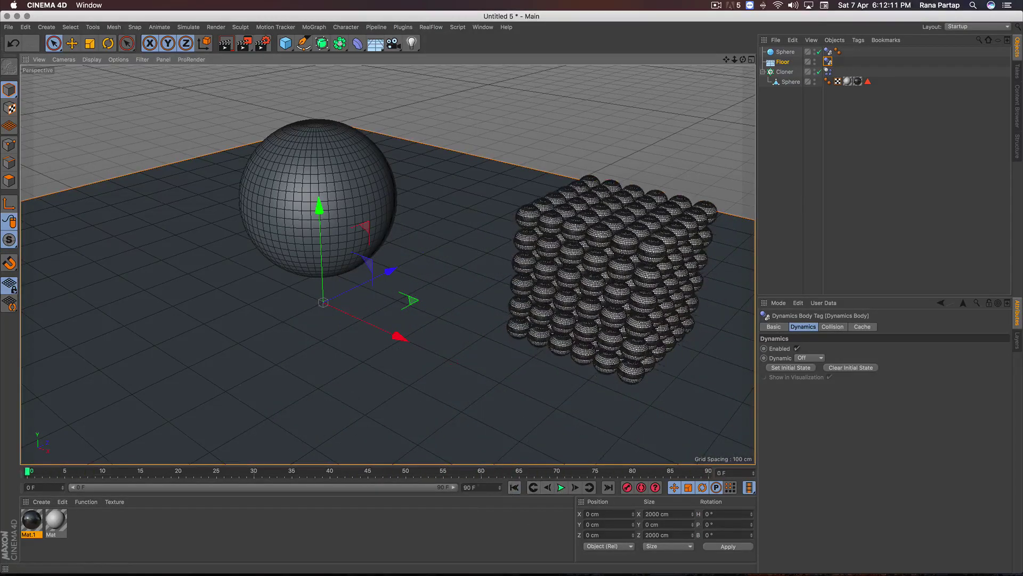
Set the scene end frame and timeline range to 400 frames.
double_click(472, 488)
type("400")
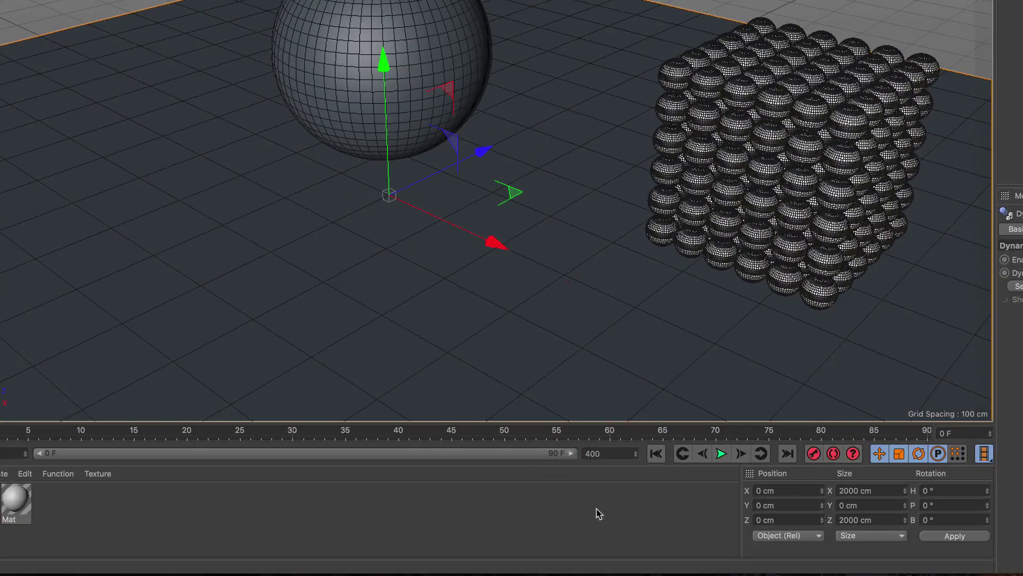
left_click(596, 508)
left_click_drag(165, 452, 573, 453)
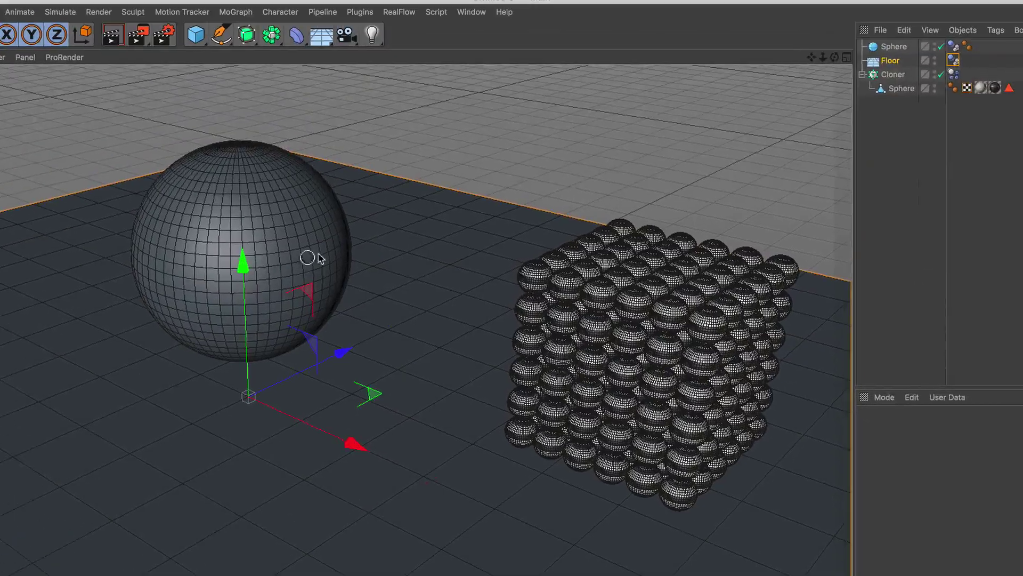
Add an Attractor, raise it into the large sphere, and set its Strength to 5000.
left_click(891, 48)
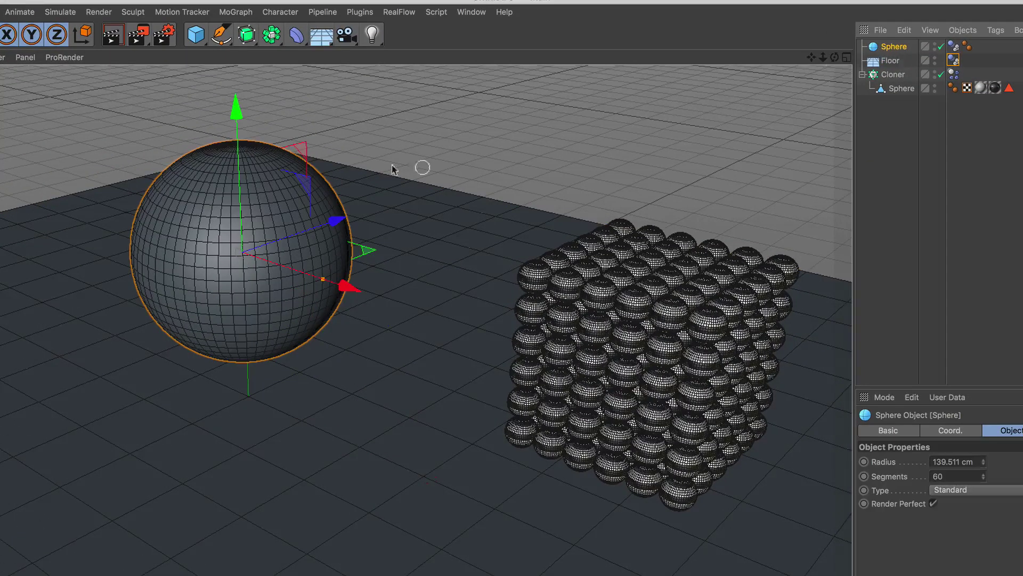
left_click(69, 12)
mouse_move(61, 67)
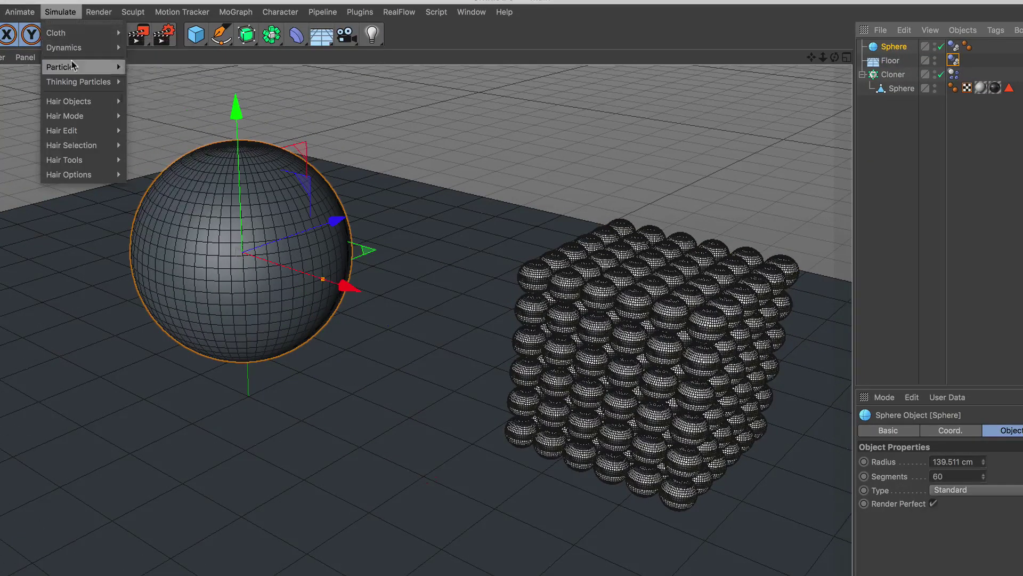
left_click(173, 91)
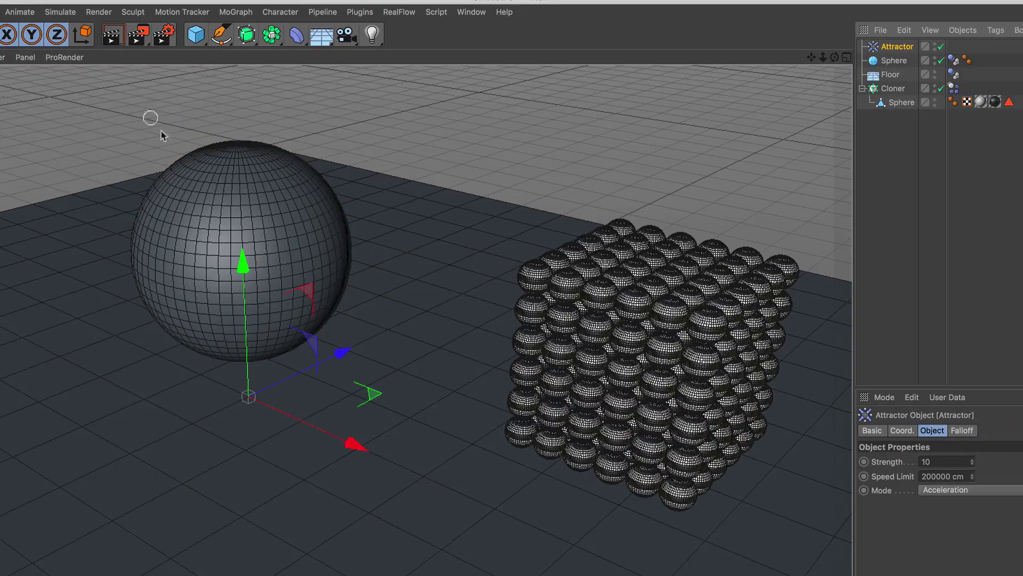
left_click_drag(246, 268, 250, 153)
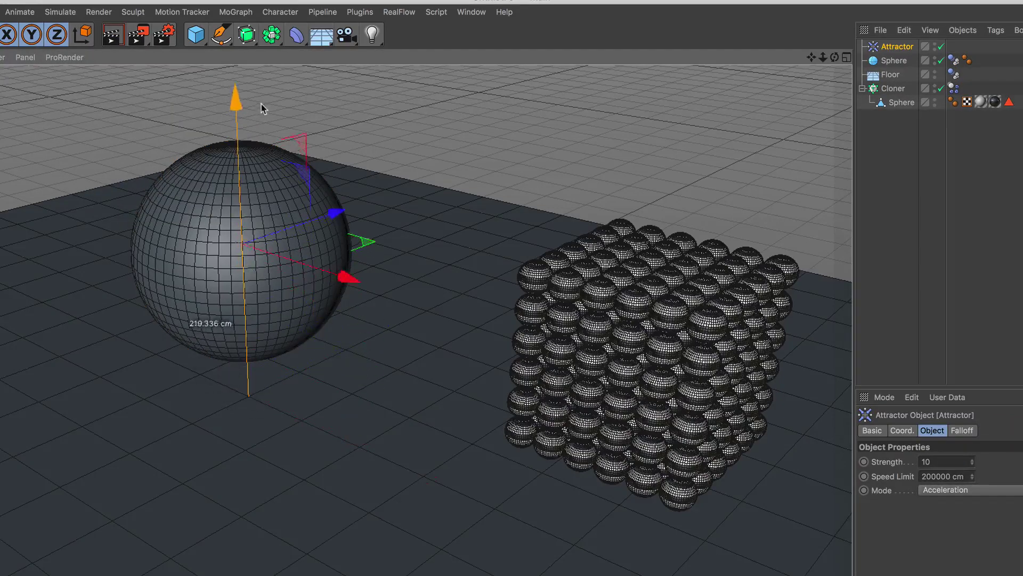
left_click(939, 462)
type("5000")
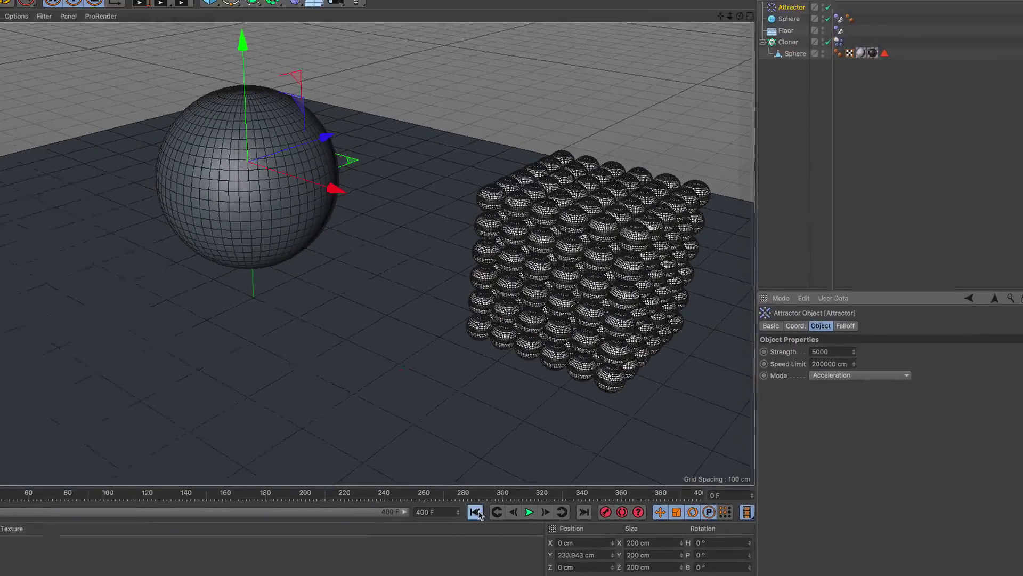
Play the attractor simulation and orbit in to inspect the balls clustering around the sphere.
left_click(561, 487)
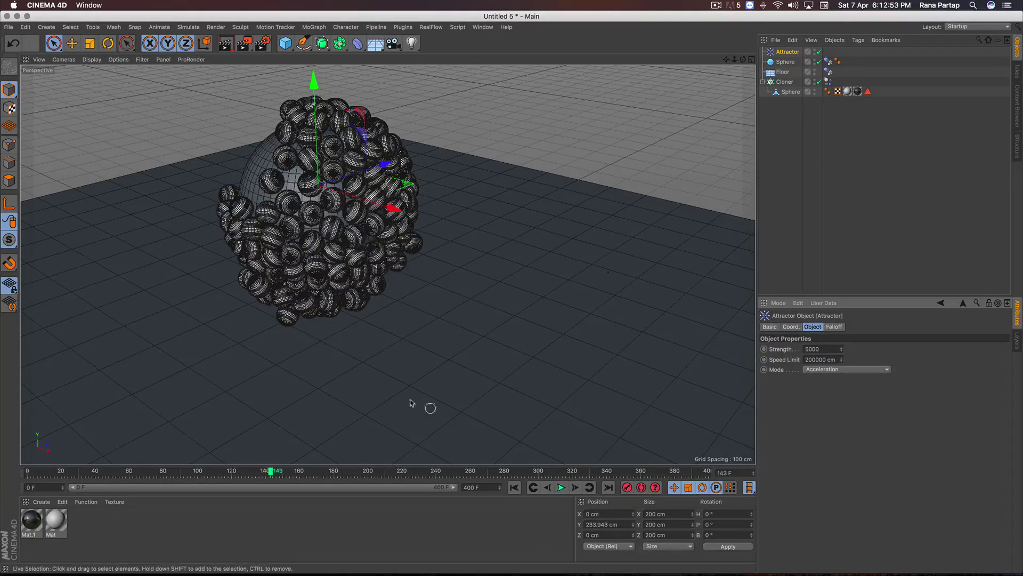
left_click_drag(410, 402, 317, 298, "alt")
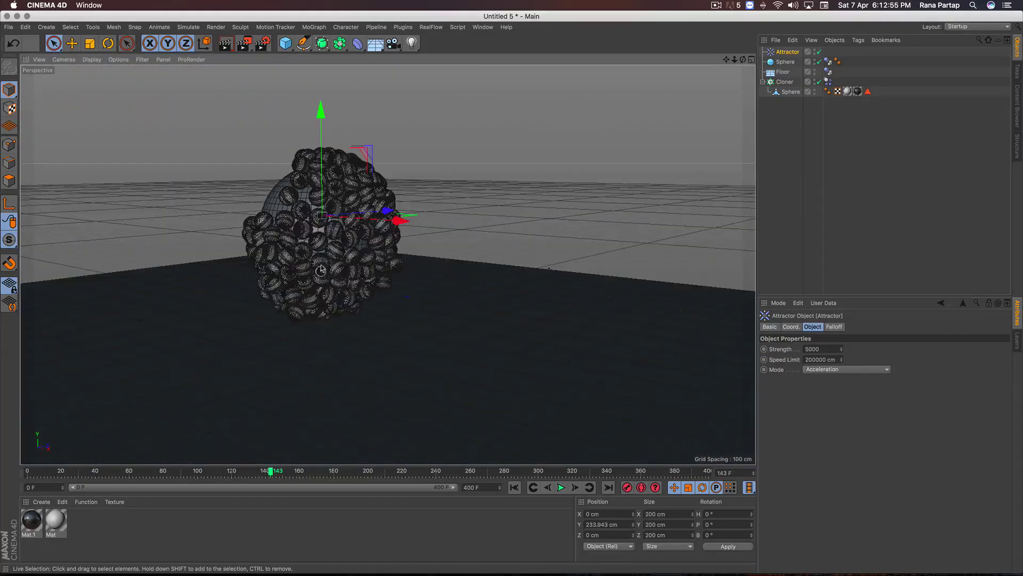
right_click_drag(321, 270, 396, 251, "alt")
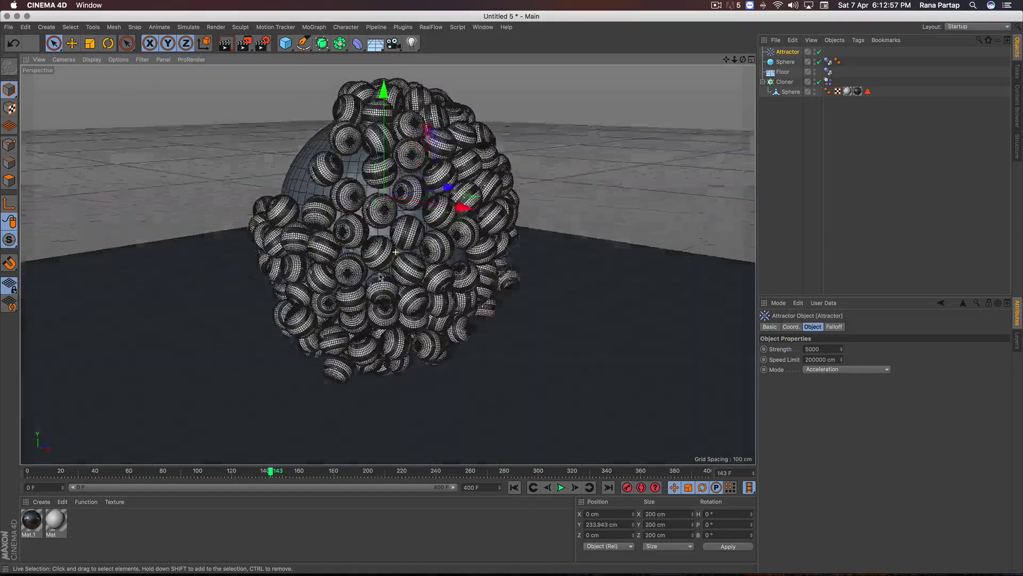
left_click_drag(395, 252, 507, 285, "alt")
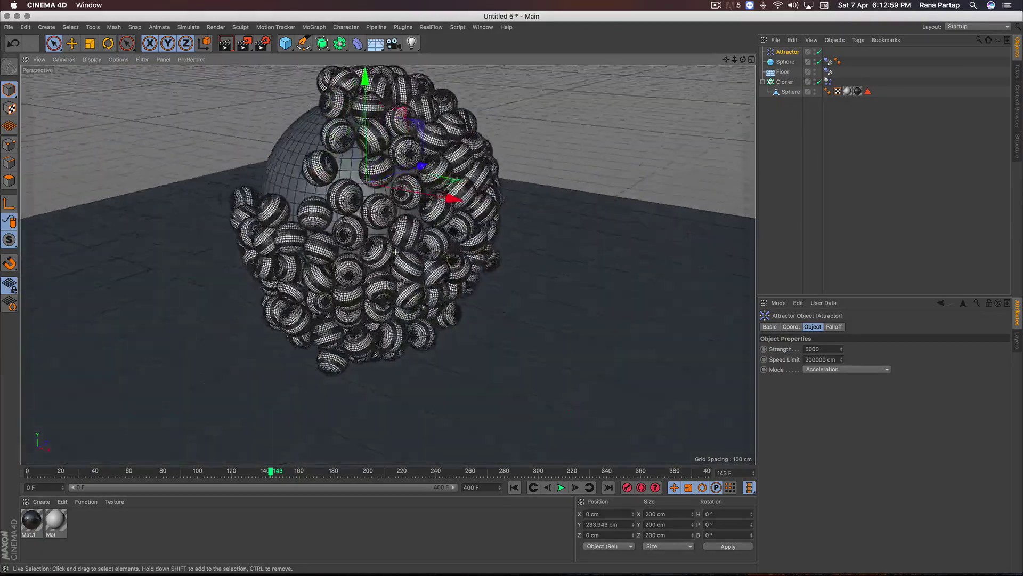
left_click_drag(399, 280, 386, 276, "alt")
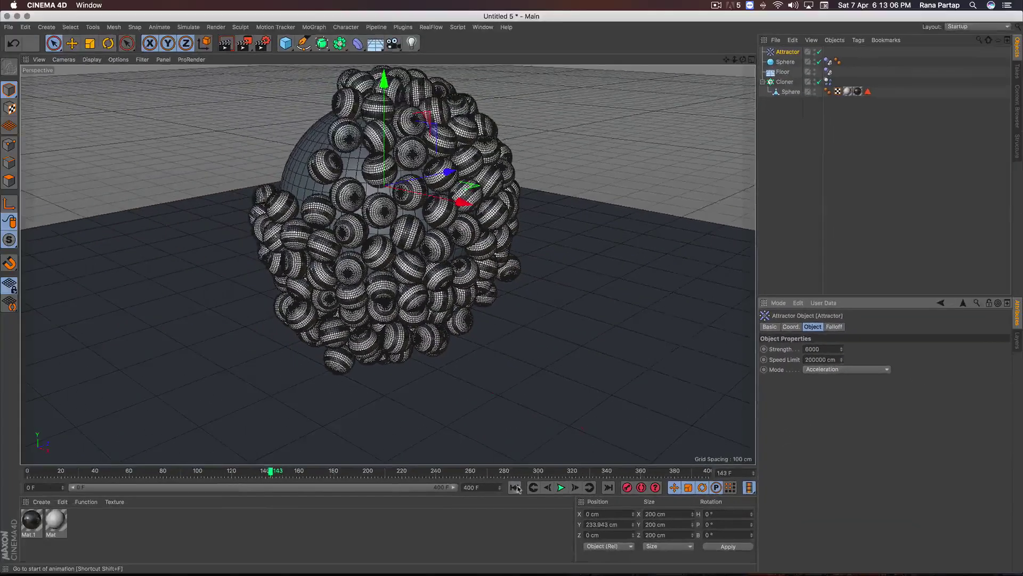
Rewind the timeline to the first frame to rerun the simulation.
left_click(515, 487)
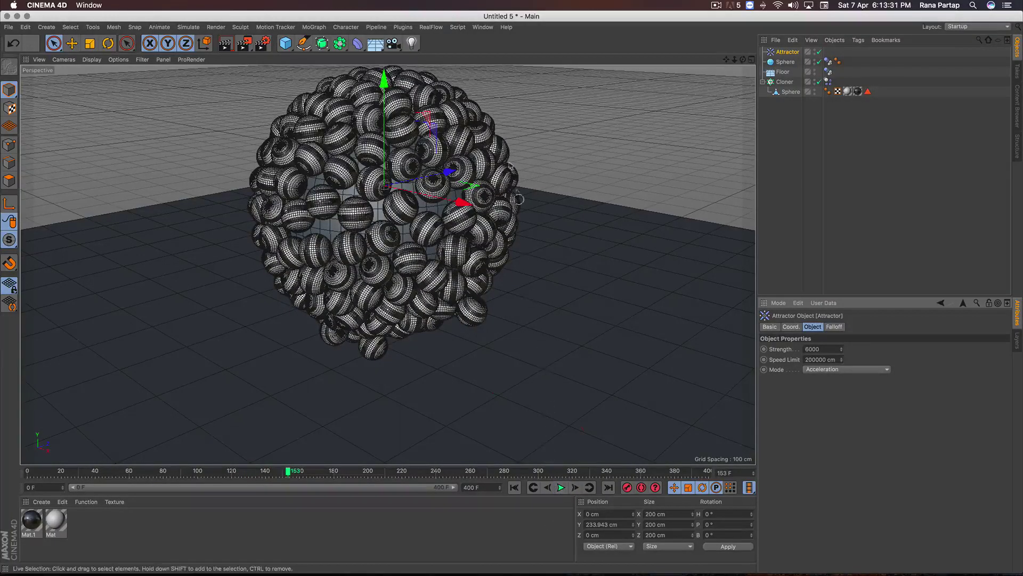
Load The Illuminati lighting preset from the Content Browser into the scene.
left_click(482, 28)
left_click(497, 80)
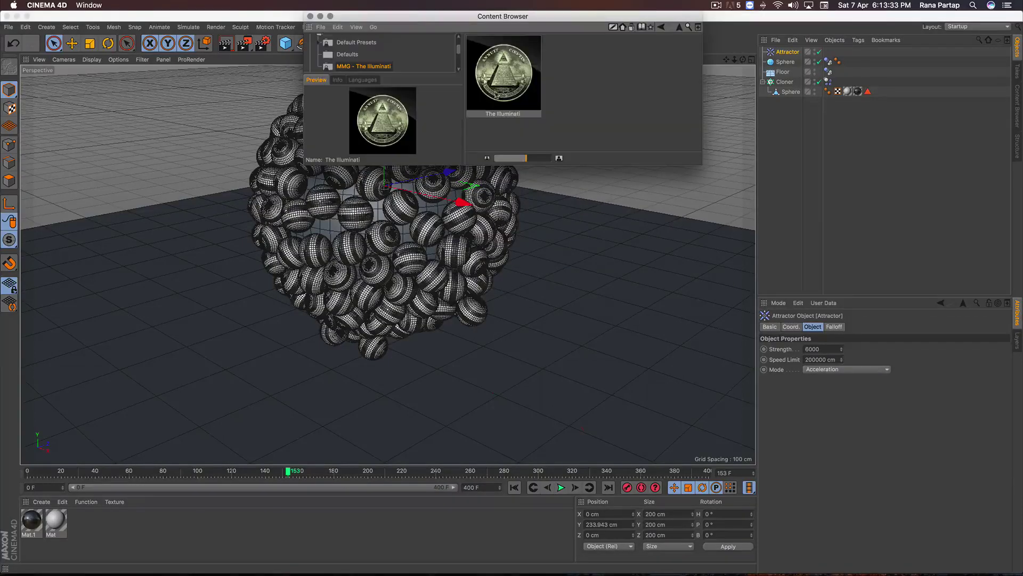
double_click(503, 74)
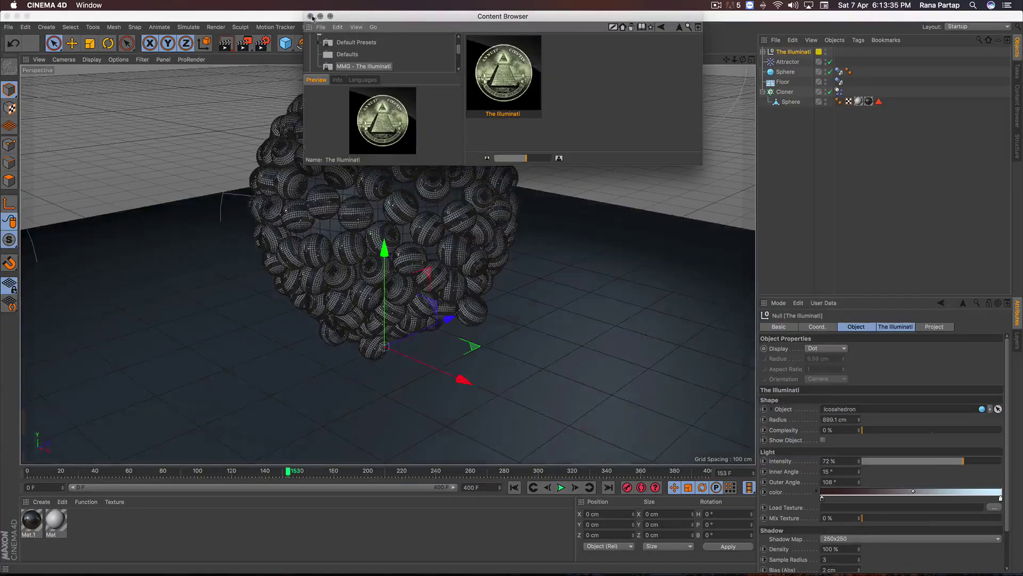
left_click(310, 17)
Lift the Illuminati light rig above the cluster and set its Intensity to 100%.
left_click_drag(387, 254, 408, 126)
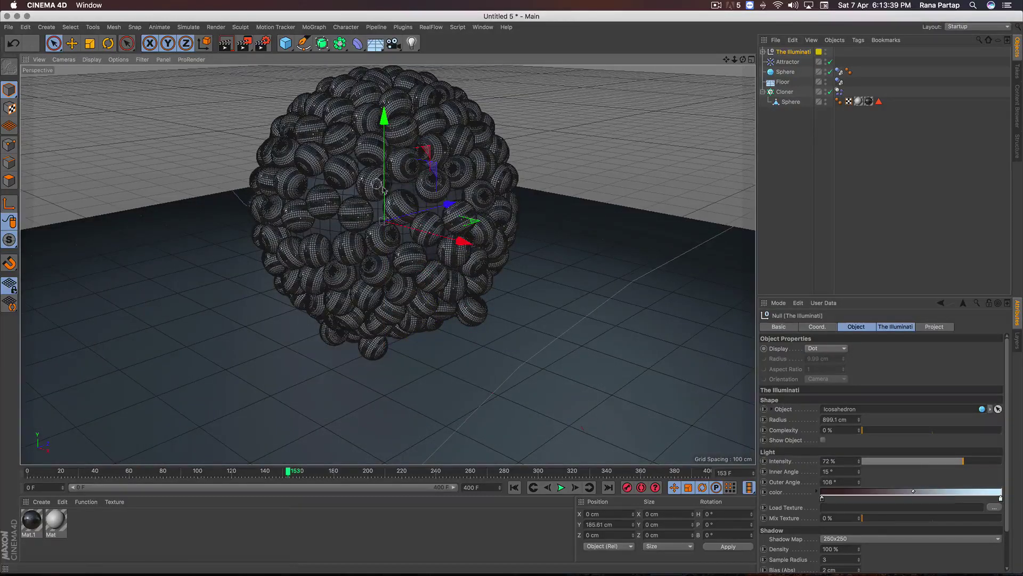
scroll(403, 202, "down", 3)
scroll(399, 210, "down", 3)
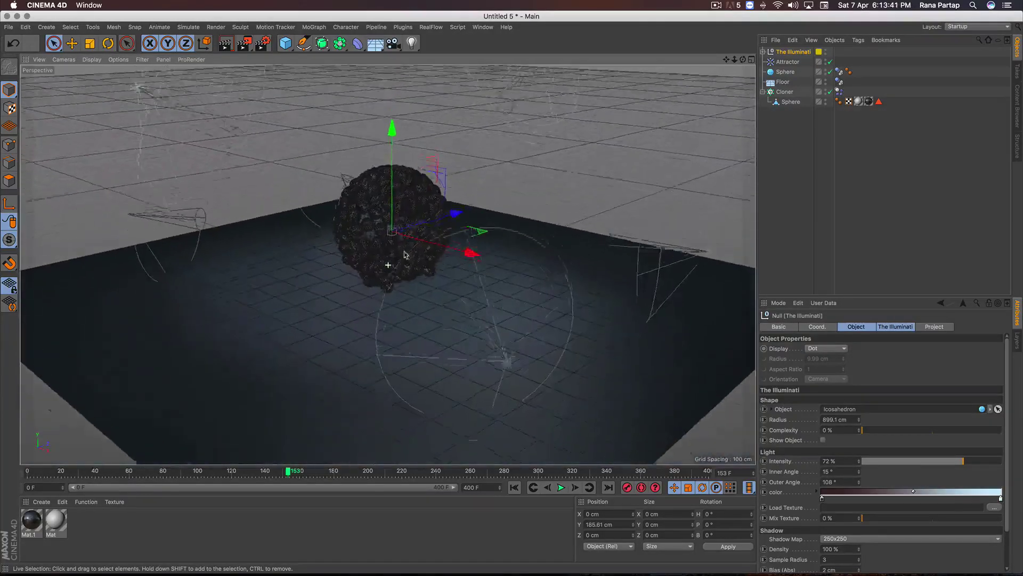
left_click_drag(392, 220, 396, 168)
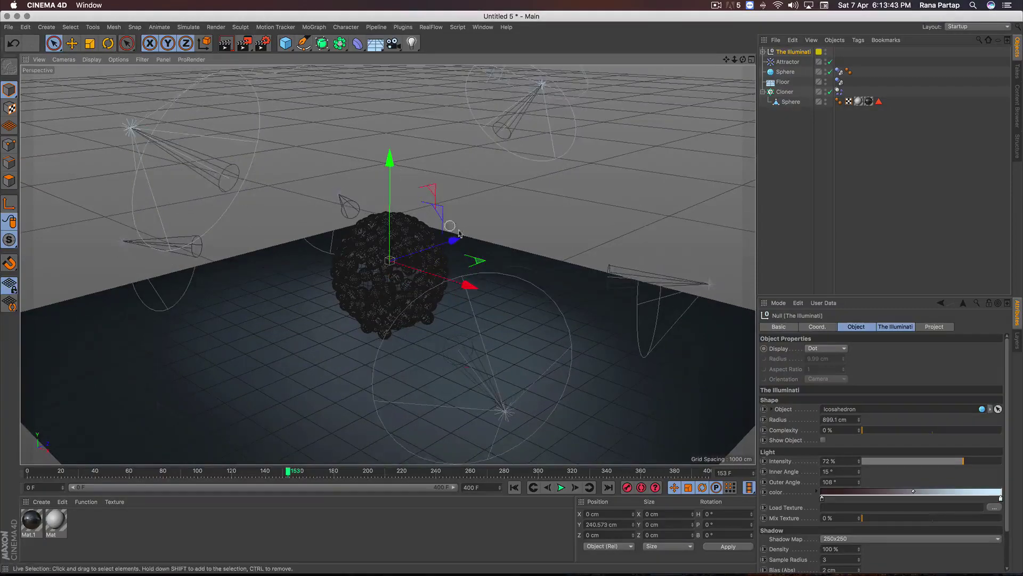
left_click_drag(969, 465, 1016, 467)
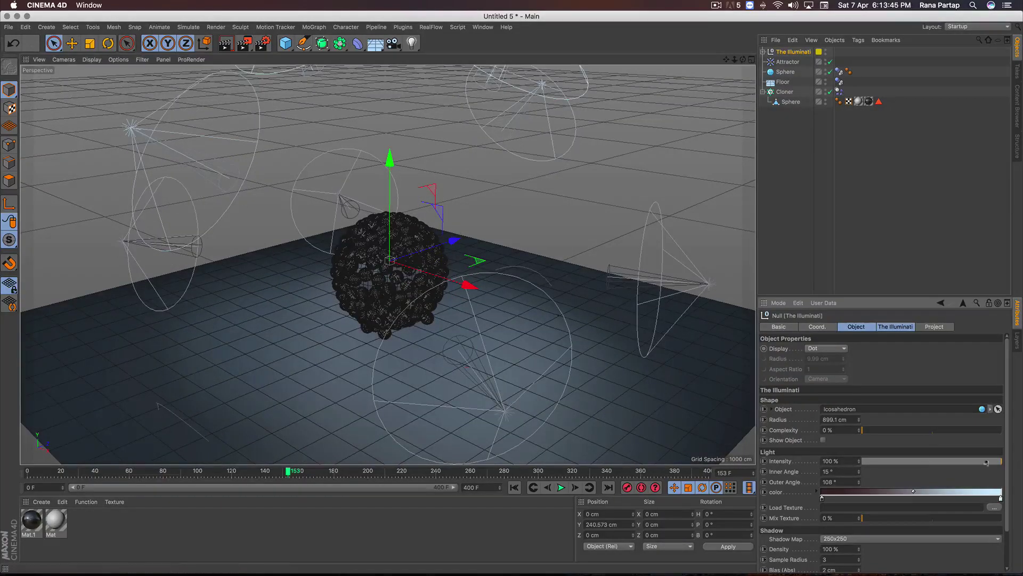
scroll(397, 293, "up", 2)
scroll(398, 292, "up", 2)
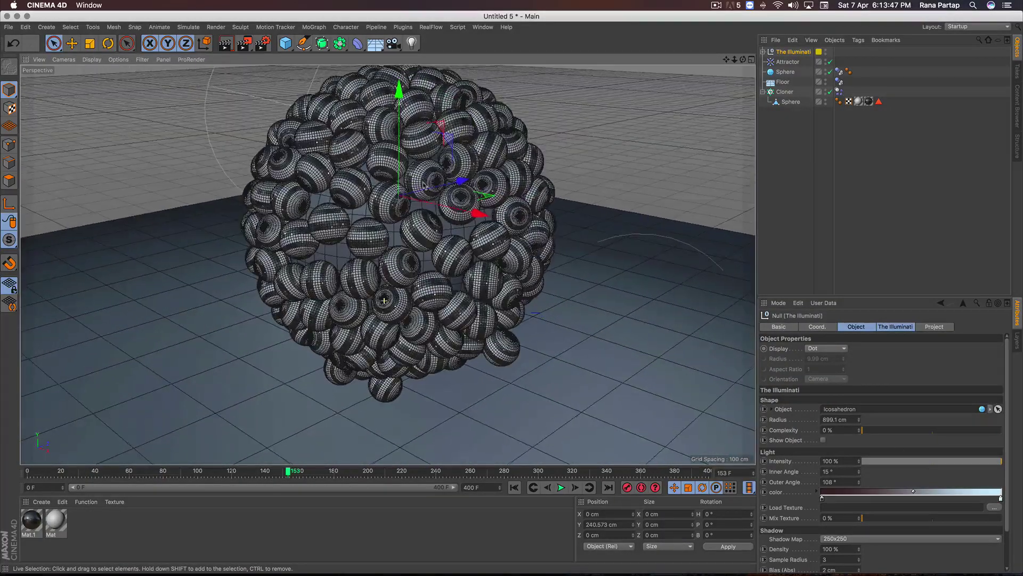
scroll(397, 292, "up", 1)
left_click_drag(428, 211, 417, 272, "alt")
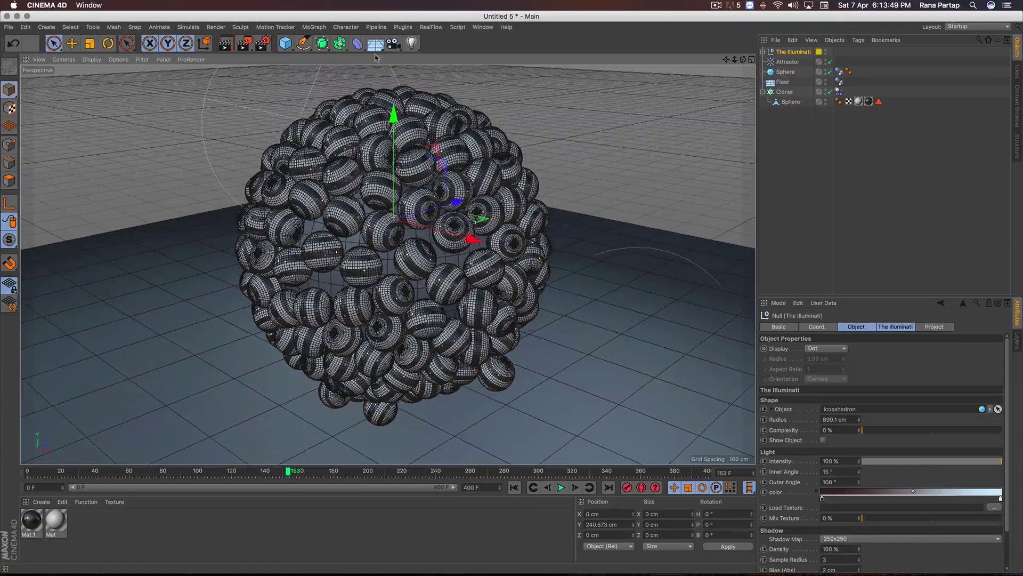
left_click_drag(378, 45, 495, 63)
Add a Physical Sky and set its Time and Location month to August.
left_click(509, 64)
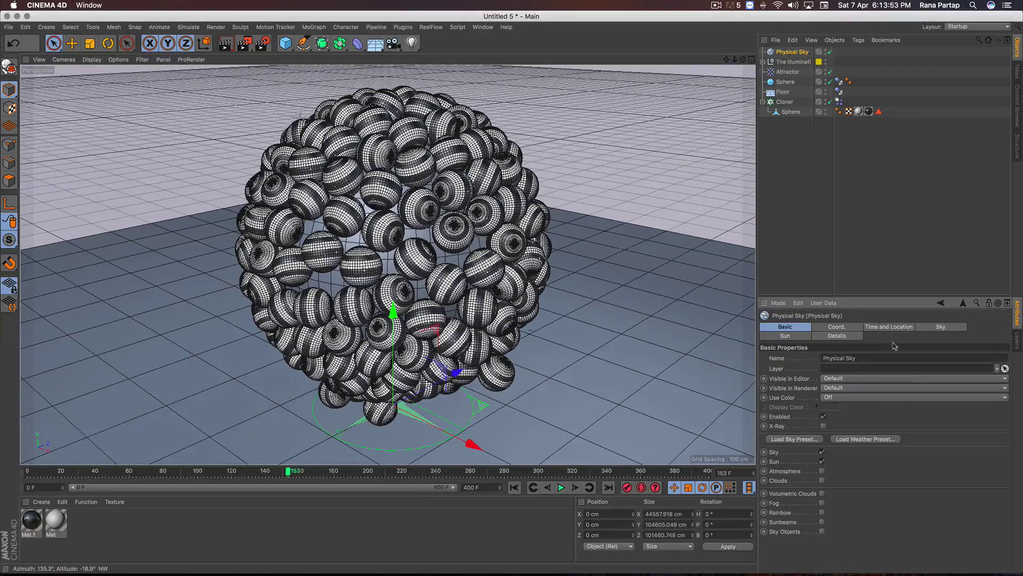
left_click(902, 328)
left_click(842, 360)
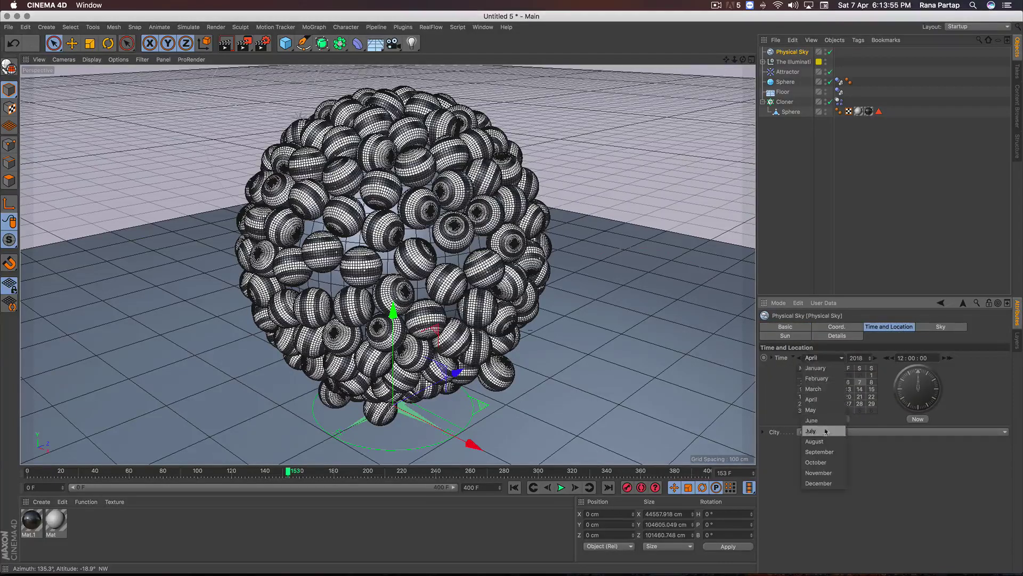
left_click(814, 442)
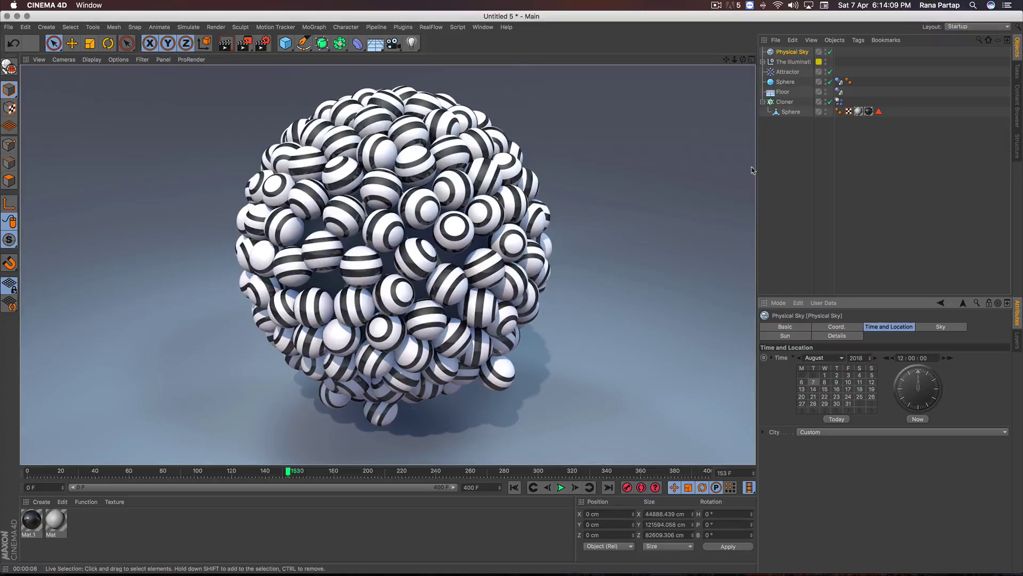
Go back to the start frame to clear the render and replay the simulation.
left_click(525, 491)
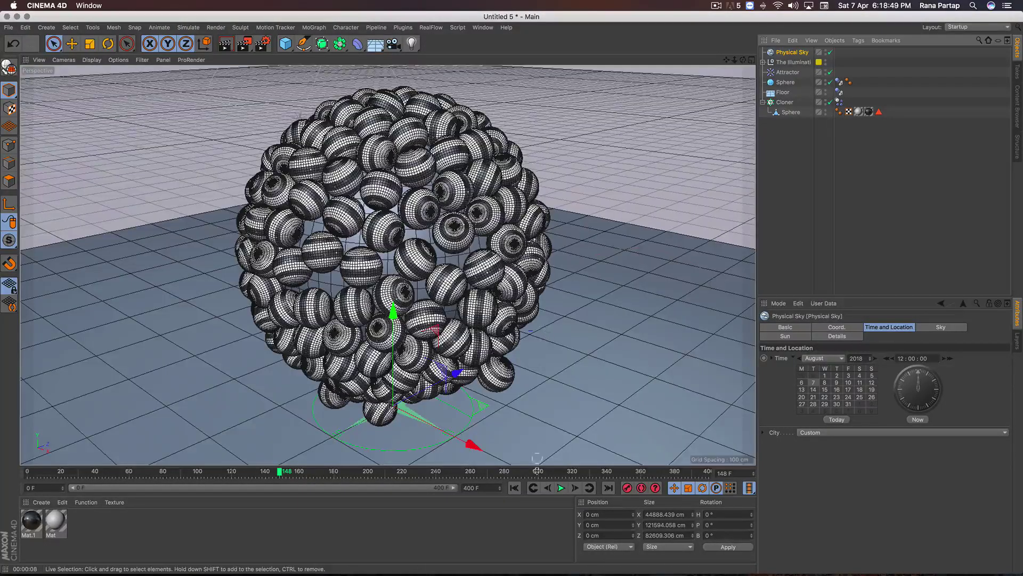
Drag the dark Mat.1 material onto the Floor object and check the darker render.
left_click(515, 488)
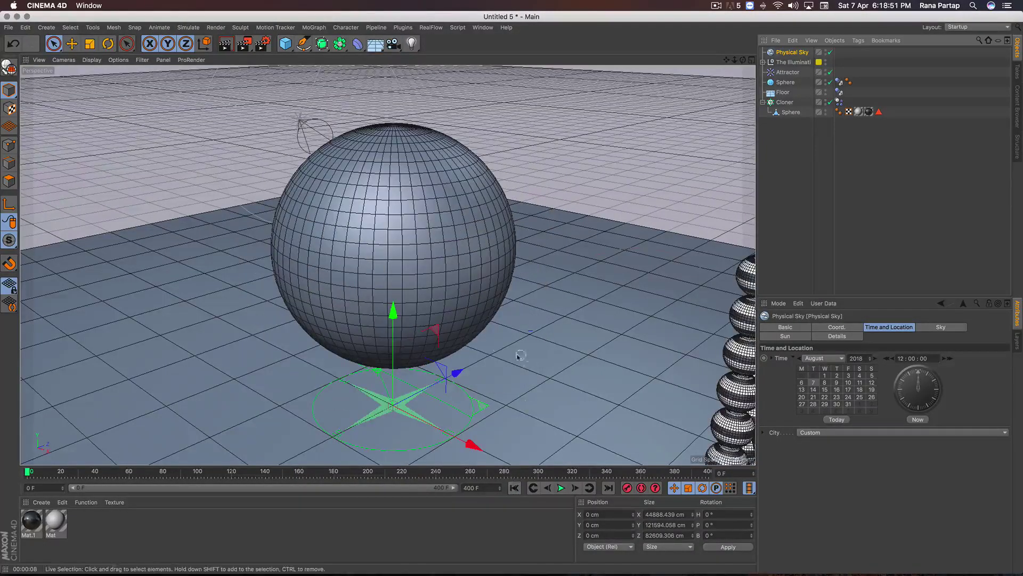
left_click(30, 525)
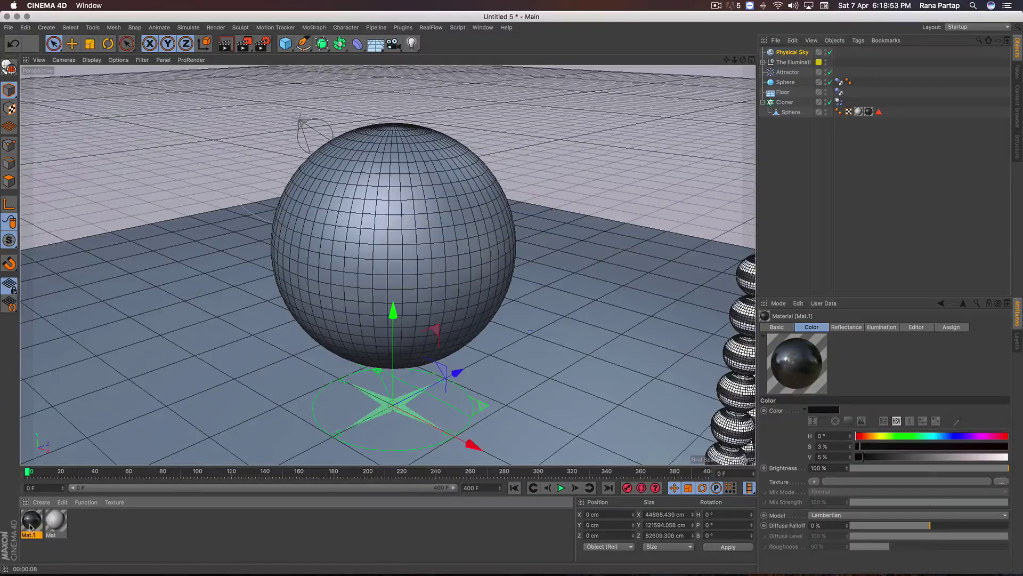
mouse_move(646, 214)
left_mouse_down()
mouse_move(769, 94)
mouse_move(783, 94)
left_mouse_up()
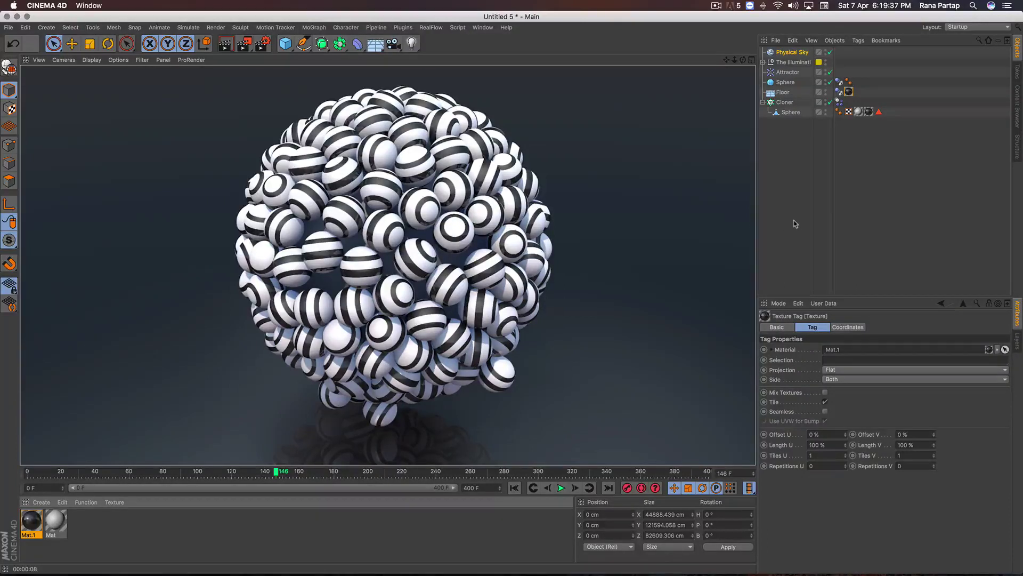
left_click(661, 326)
mouse_move(494, 284)
left_mouse_down("alt")
mouse_move(471, 298)
mouse_move(373, 258)
left_mouse_up("alt")
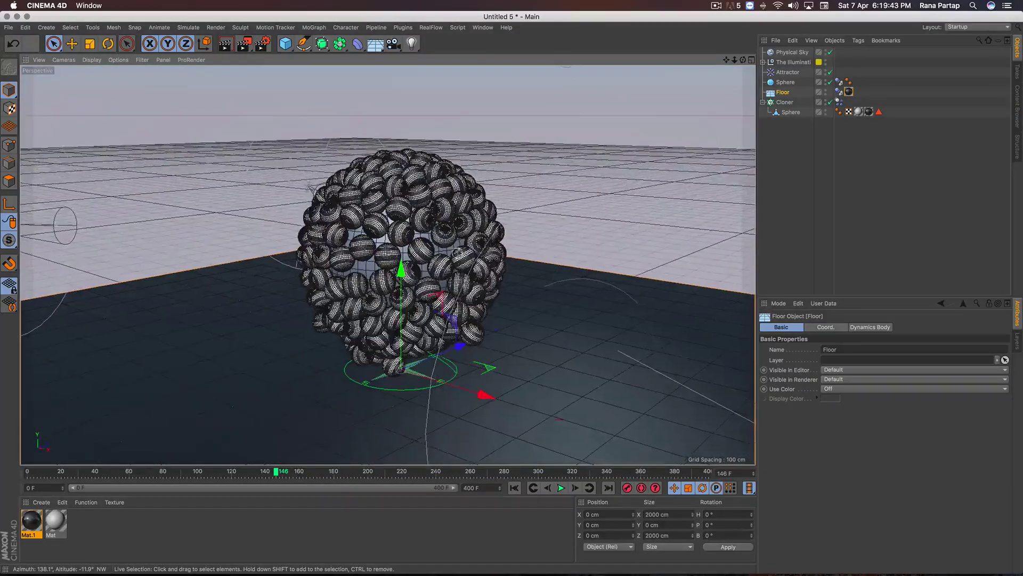
Add a Cube sized about 1190 × 707 × 1354 cm, raised to Y 310 cm.
left_click_drag(286, 45, 364, 55)
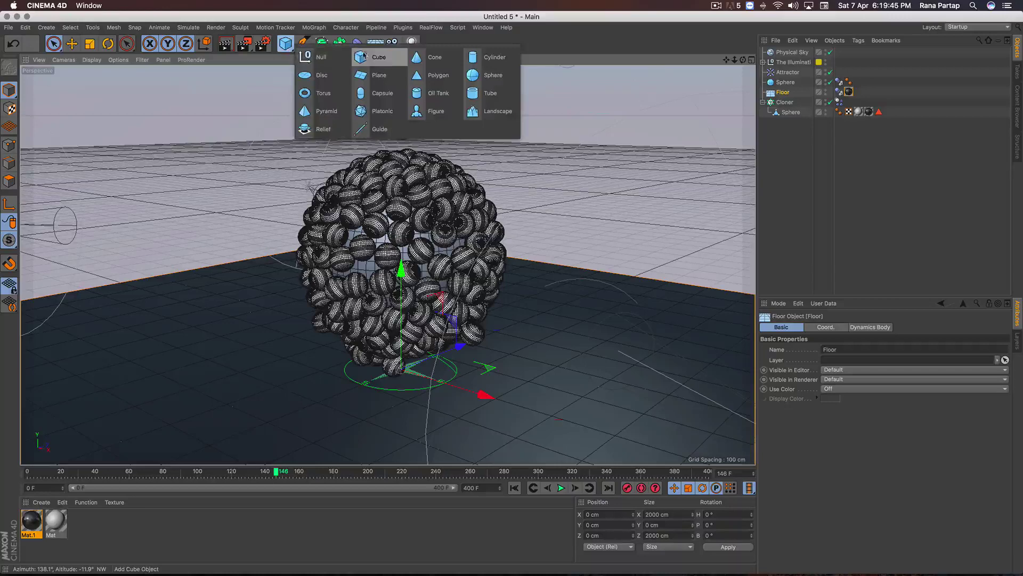
left_click(391, 59)
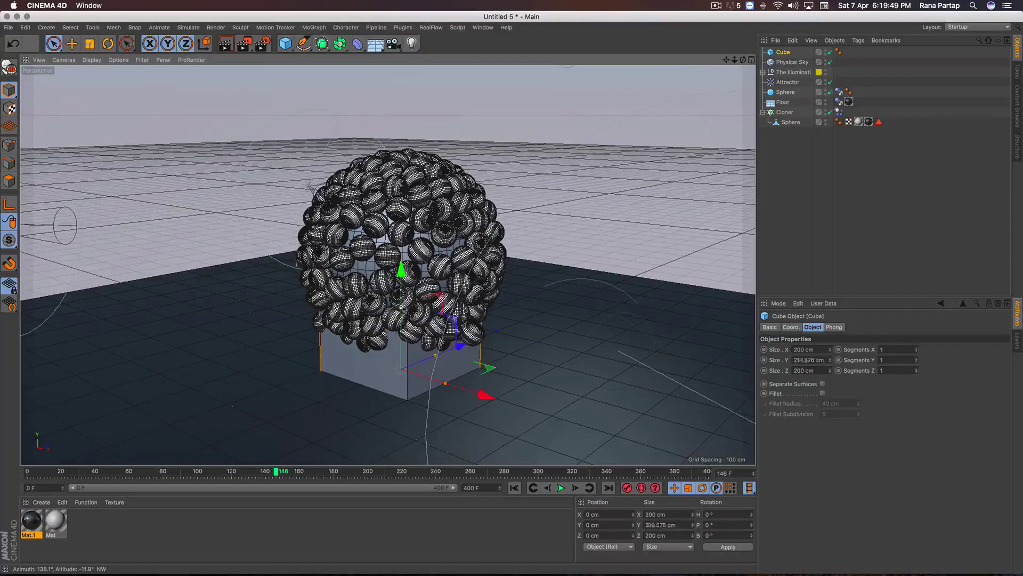
left_click_drag(800, 360, 823, 360)
left_click_drag(436, 355, 528, 303)
mouse_move(447, 385)
left_mouse_down()
mouse_move(620, 443)
mouse_move(720, 461)
left_mouse_up()
left_click_drag(405, 276, 433, 98)
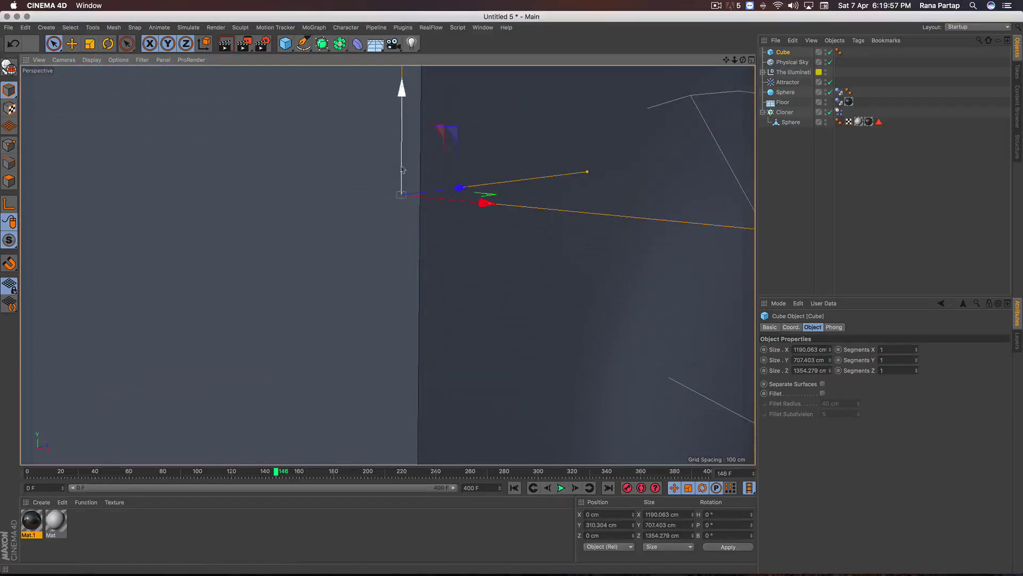
left_click_drag(414, 265, 425, 232, "alt")
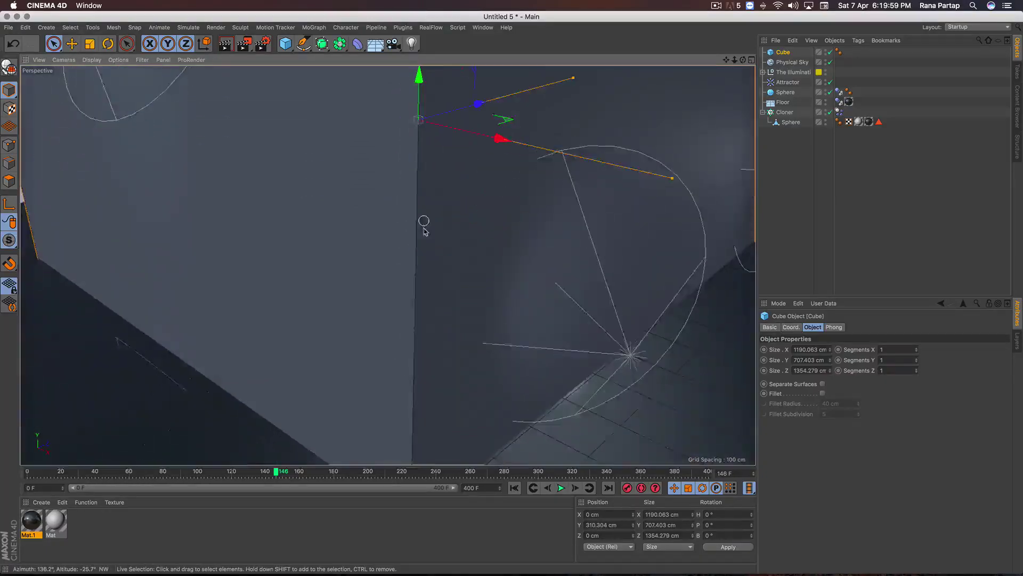
scroll(425, 231, "down", 5)
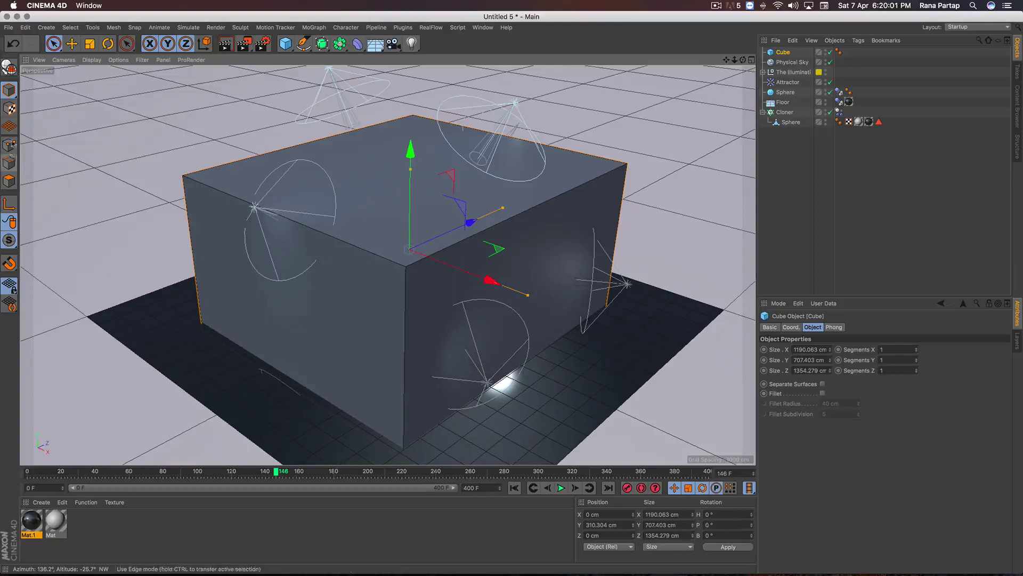
Make the Cube editable and delete its two front faces.
left_click(8, 66)
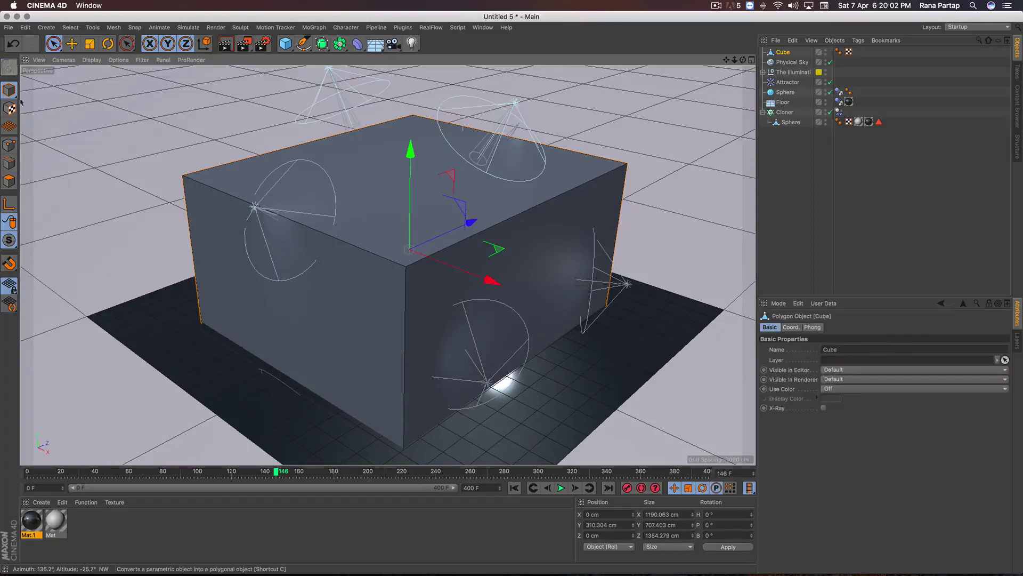
left_click(9, 181)
left_click(319, 315)
key("Delete")
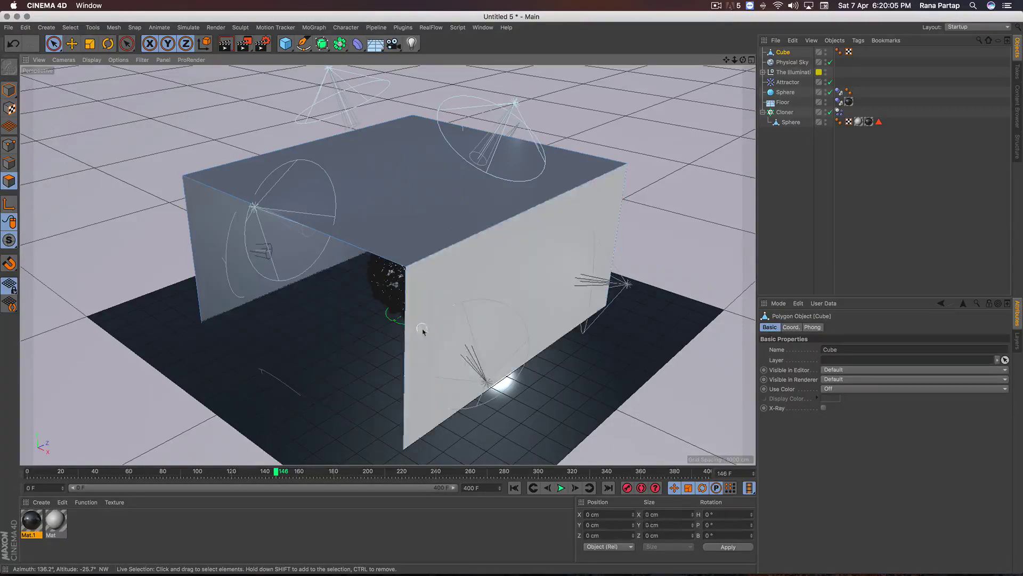
left_click(437, 330)
key("Delete")
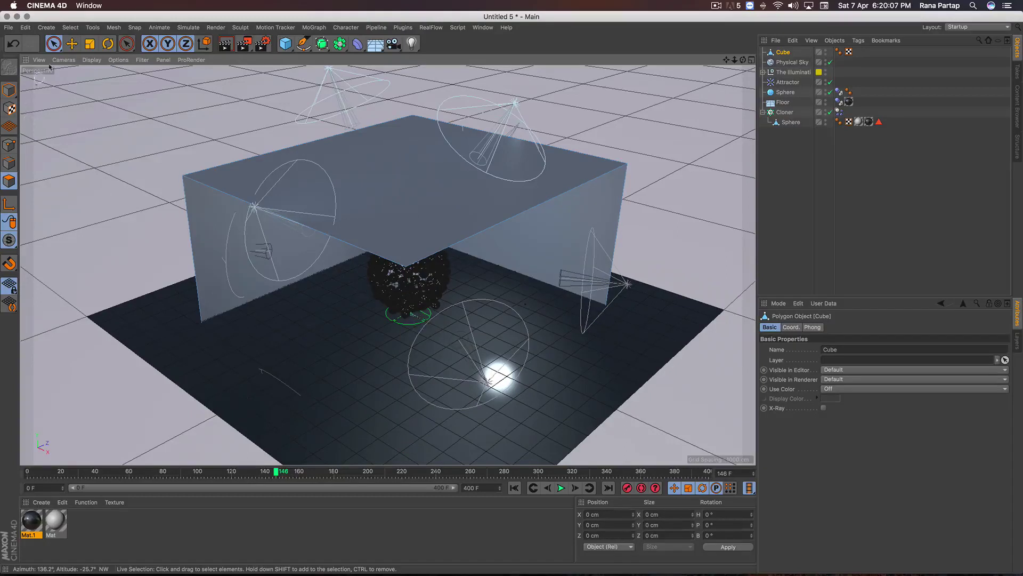
Raise the Cube higher and delete its bottom face, leaving two back walls.
left_click(53, 44)
left_click(9, 90)
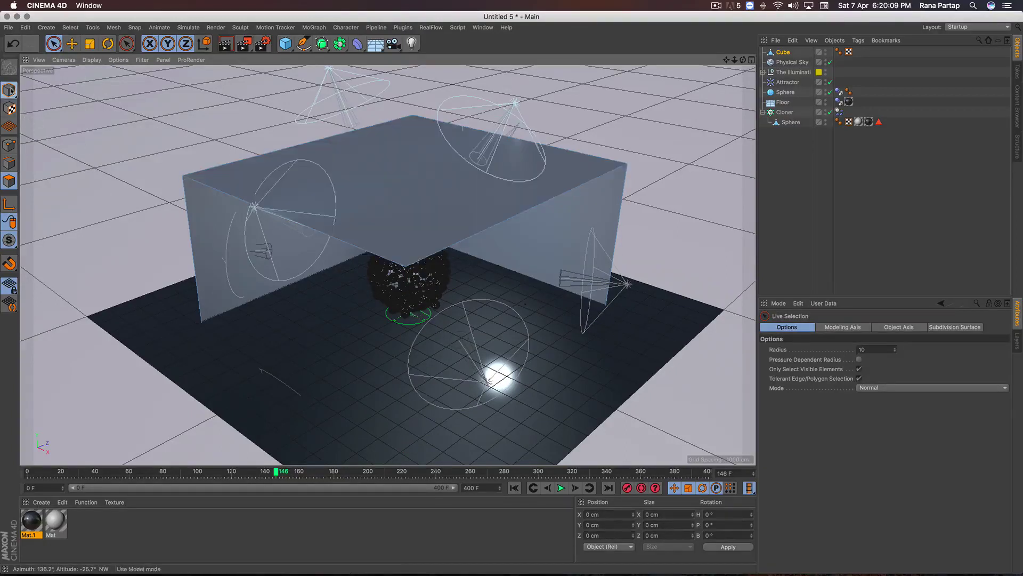
mouse_move(410, 151)
left_mouse_down()
mouse_move(417, 131)
mouse_move(415, 147)
left_mouse_up()
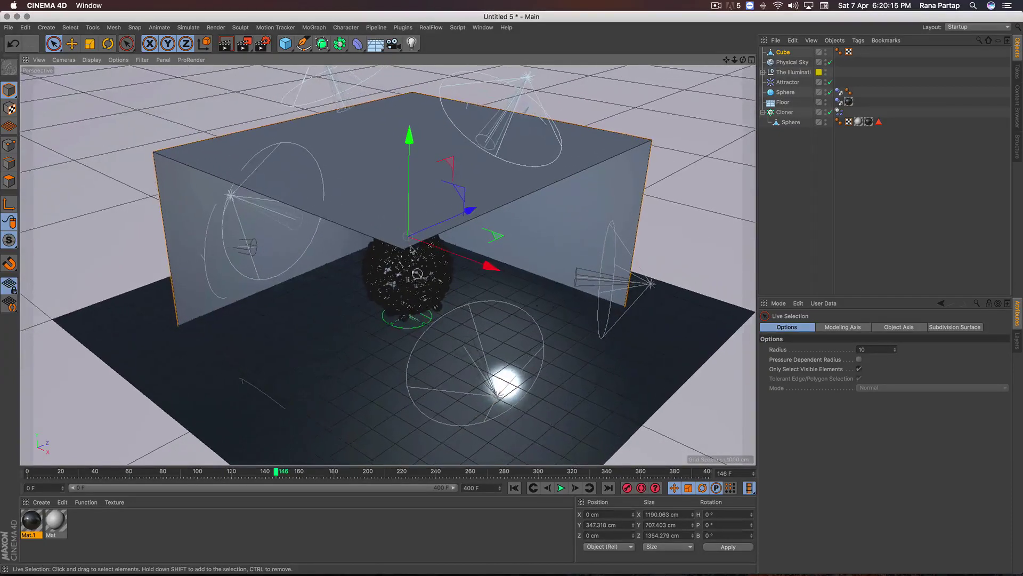
left_click_drag(412, 135, 412, 125)
left_click(354, 347)
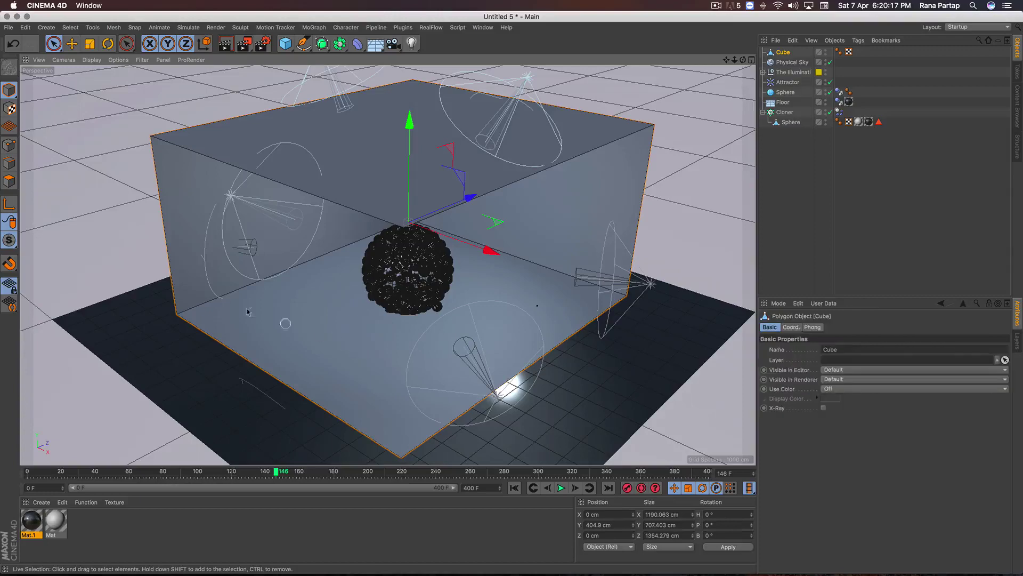
left_click(9, 180)
left_click(333, 340)
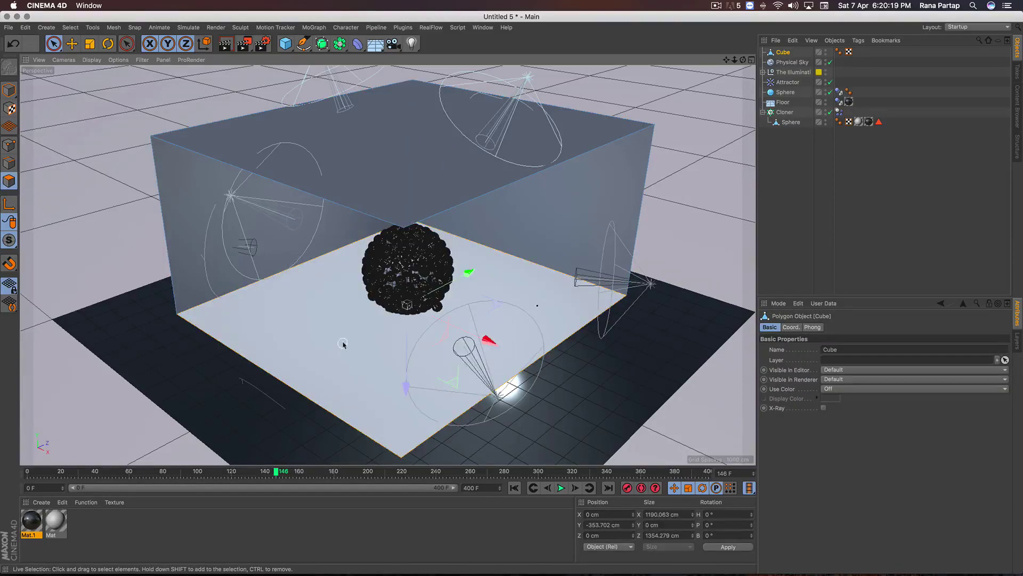
key("Delete")
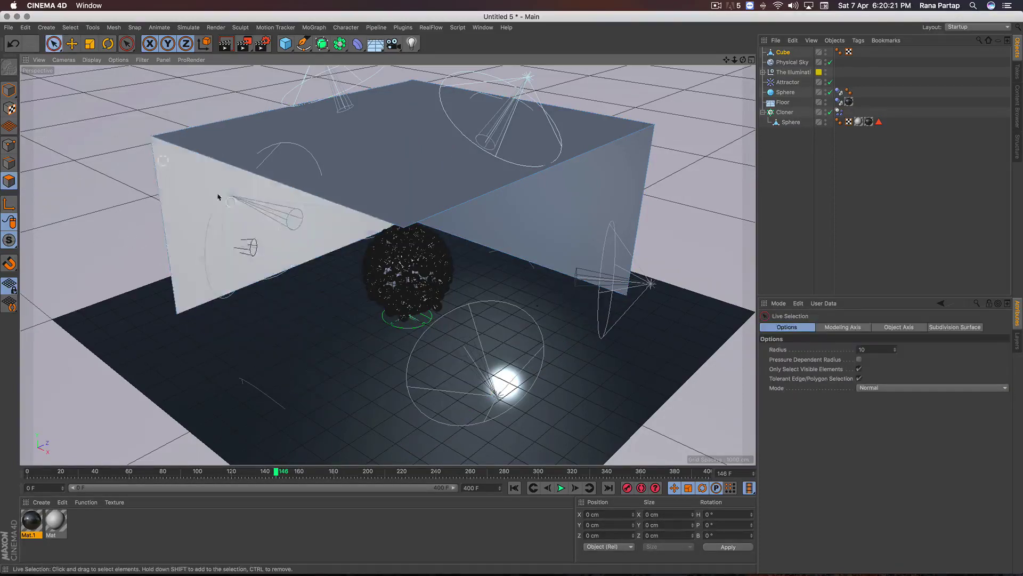
left_click_drag(219, 194, 365, 206, "alt")
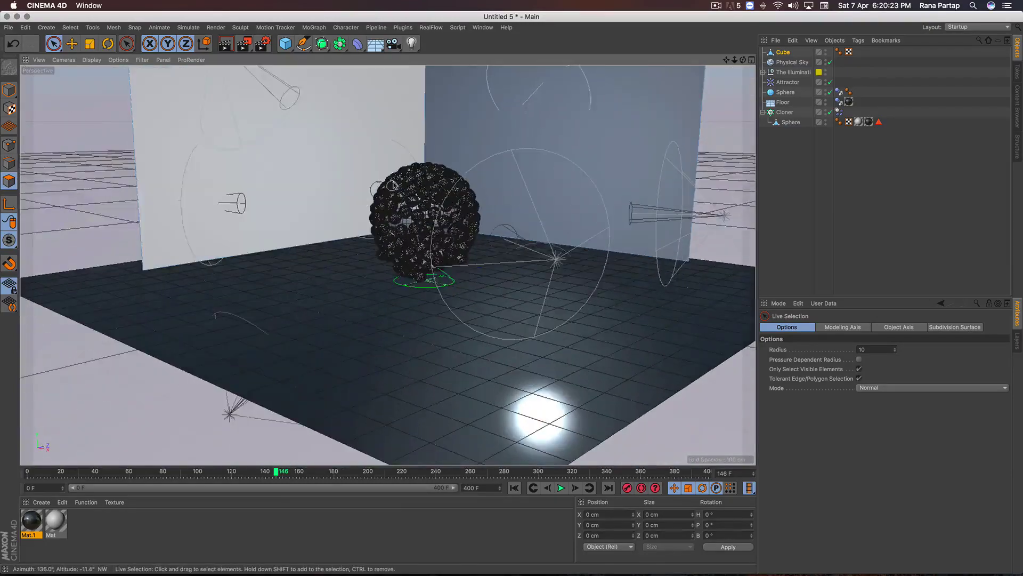
scroll(365, 207, "down", 5)
scroll(391, 231, "up", 8)
left_click_drag(397, 200, 401, 244, "alt")
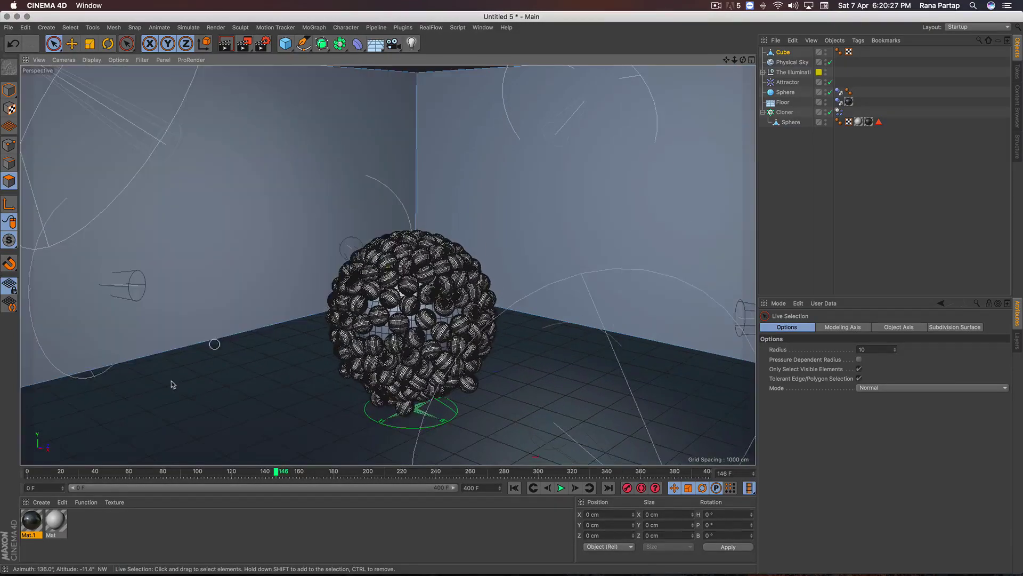
Drag the dark Mat.1 material onto the Cube to darken the room's walls.
left_click(32, 521)
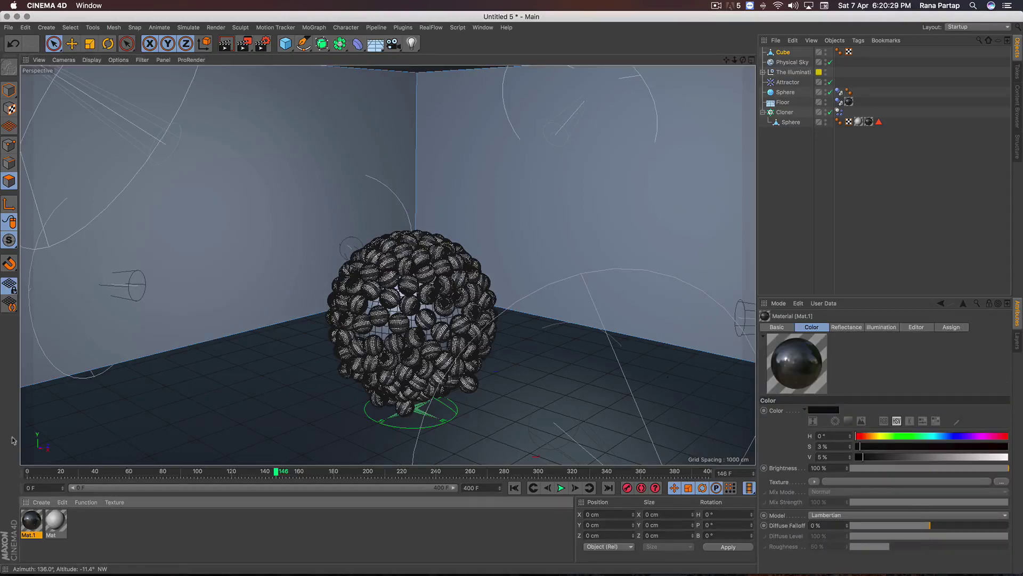
left_click(12, 92)
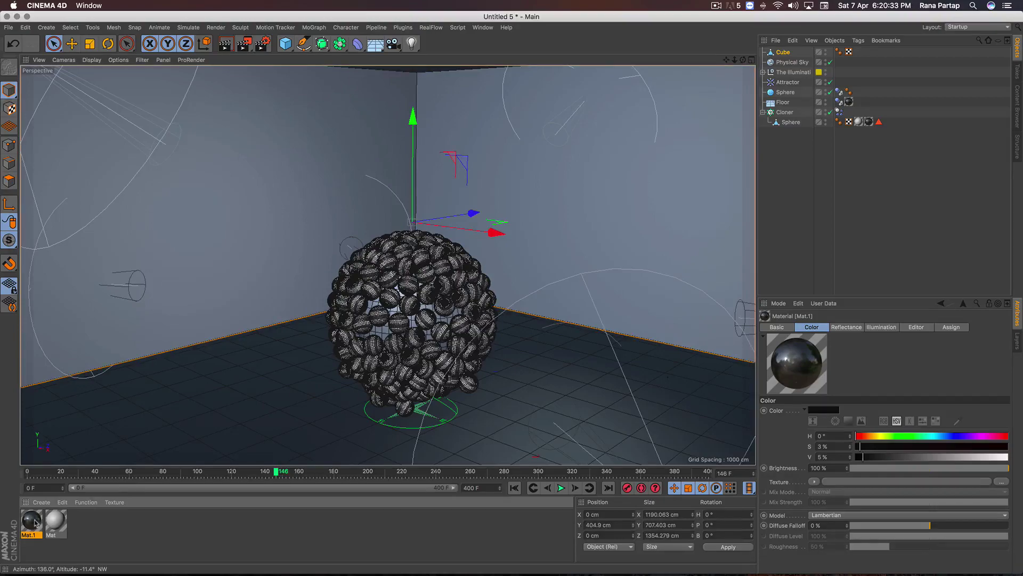
left_click_drag(560, 261, 782, 52)
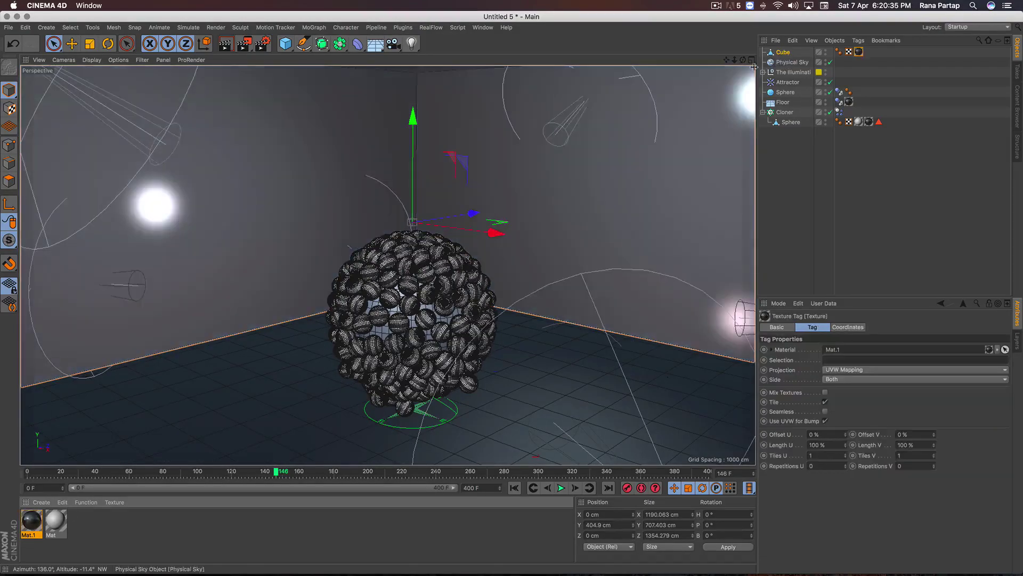
scroll(424, 366, "up", 2)
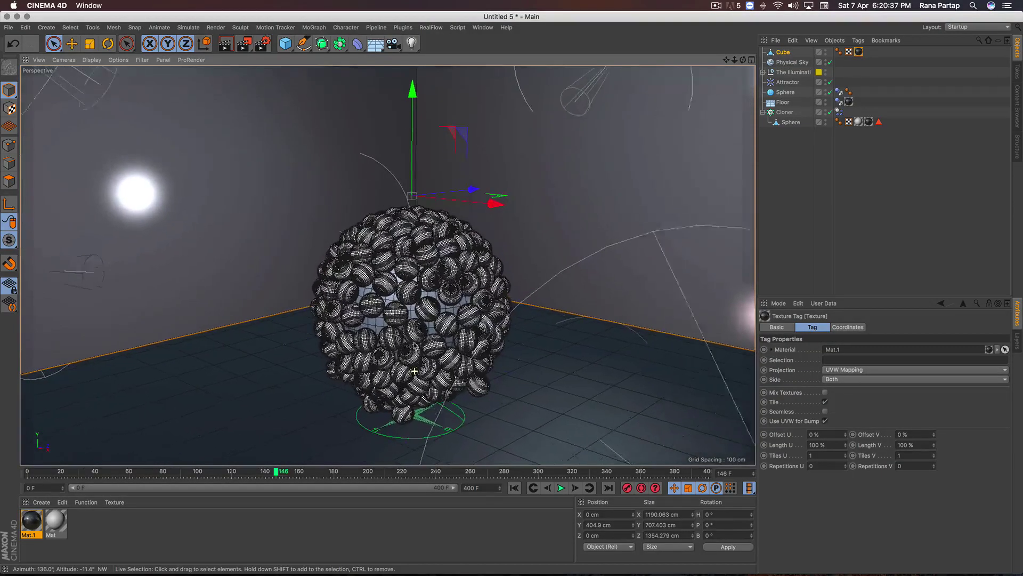
scroll(419, 352, "up", 2)
scroll(408, 330, "up", 2)
scroll(406, 330, "up", 2)
scroll(400, 314, "up", 2)
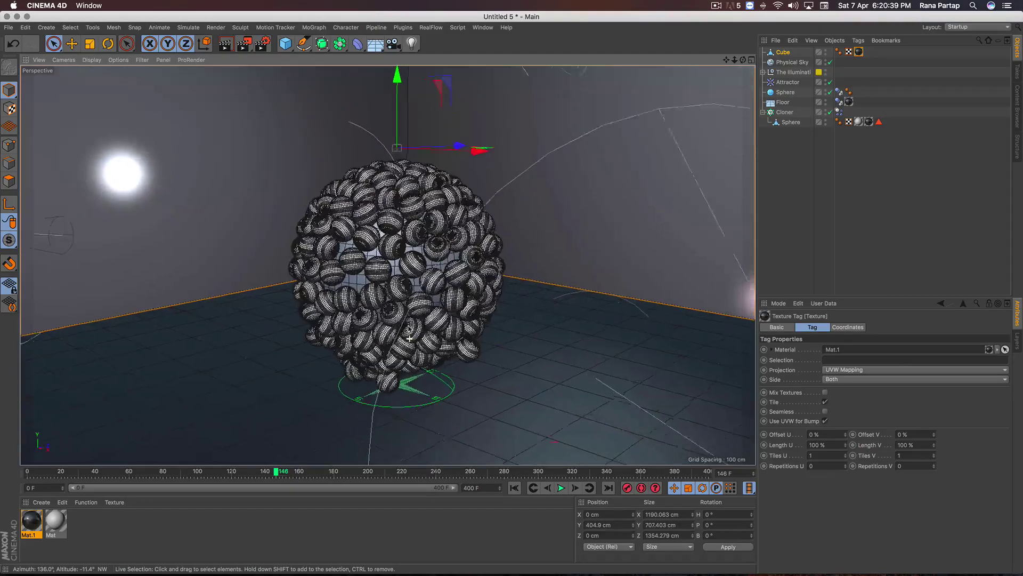
scroll(395, 293, "up", 2)
scroll(389, 269, "up", 2)
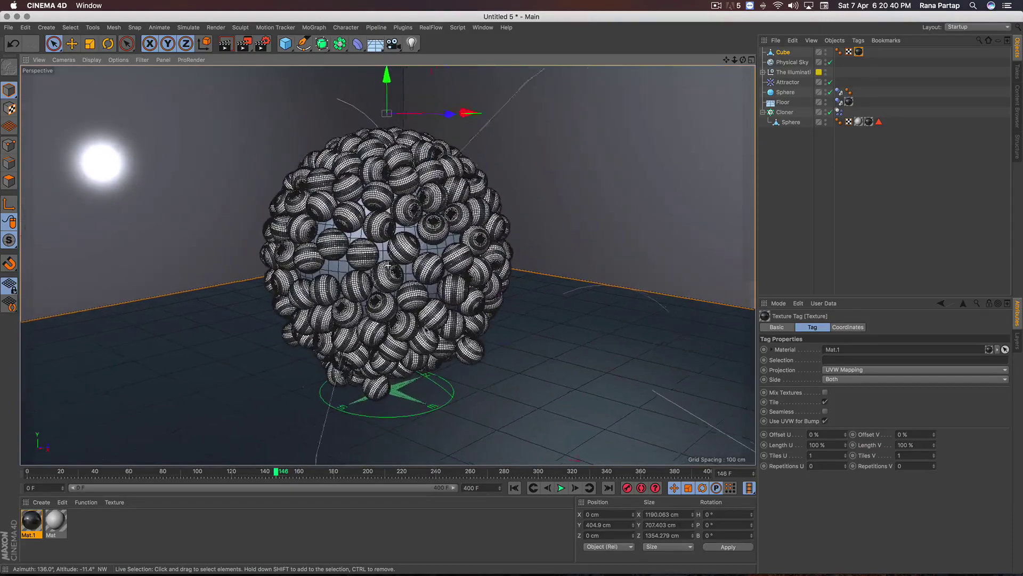
scroll(389, 265, "up", 1)
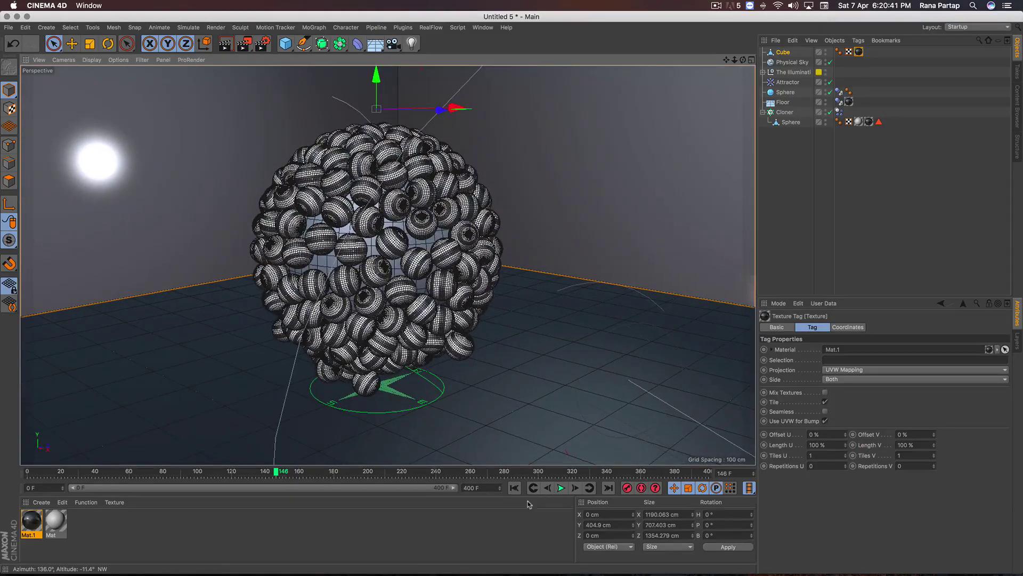
Play the cloner animation, stop at frame 151, and render the striped balls in the dark room.
left_click(560, 489)
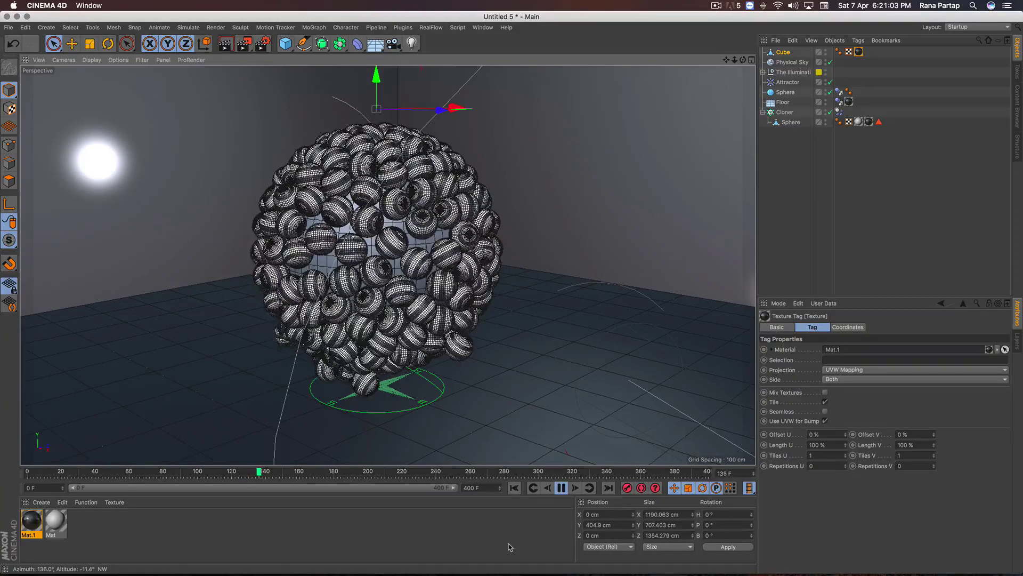
left_click(562, 490)
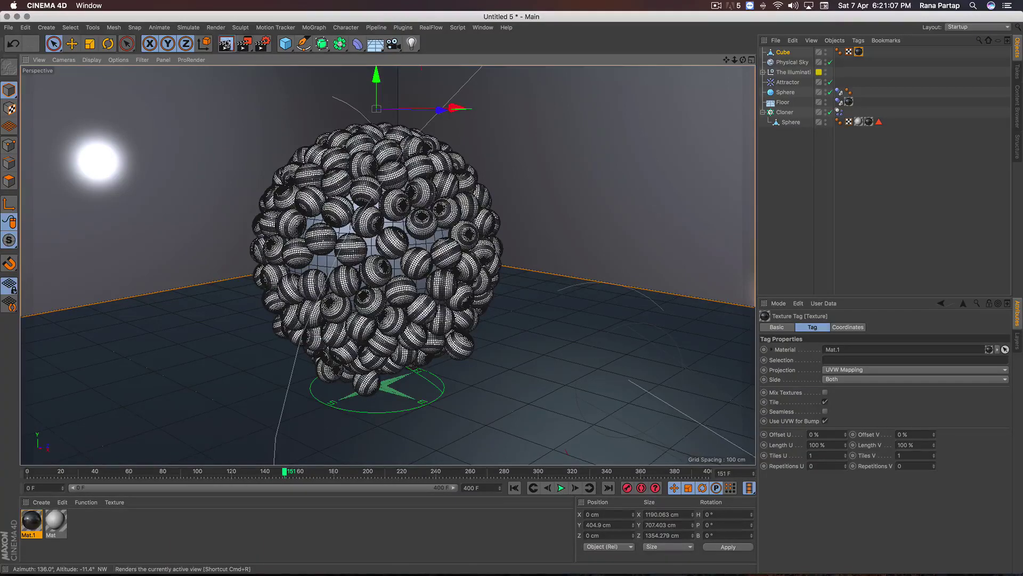
left_click(226, 43)
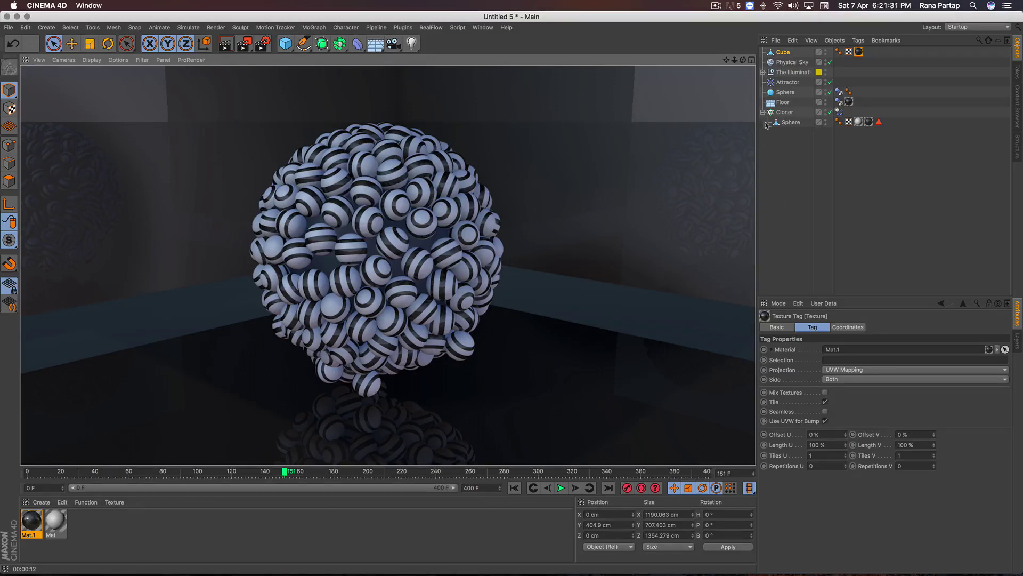
Enlarge The Illuminati light rig with the Scale tool so its lights spread wider.
left_click(783, 72)
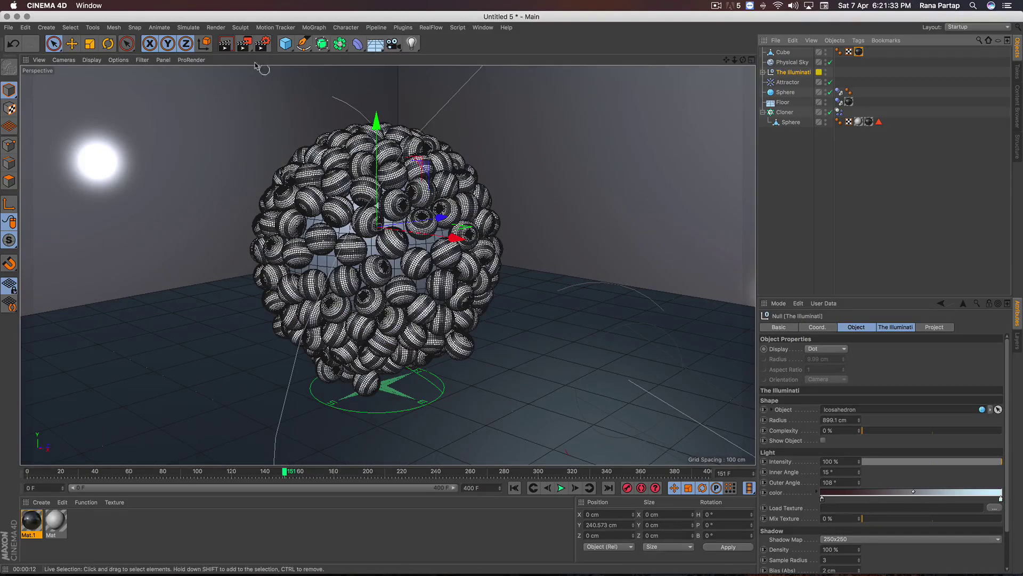
left_click(89, 44)
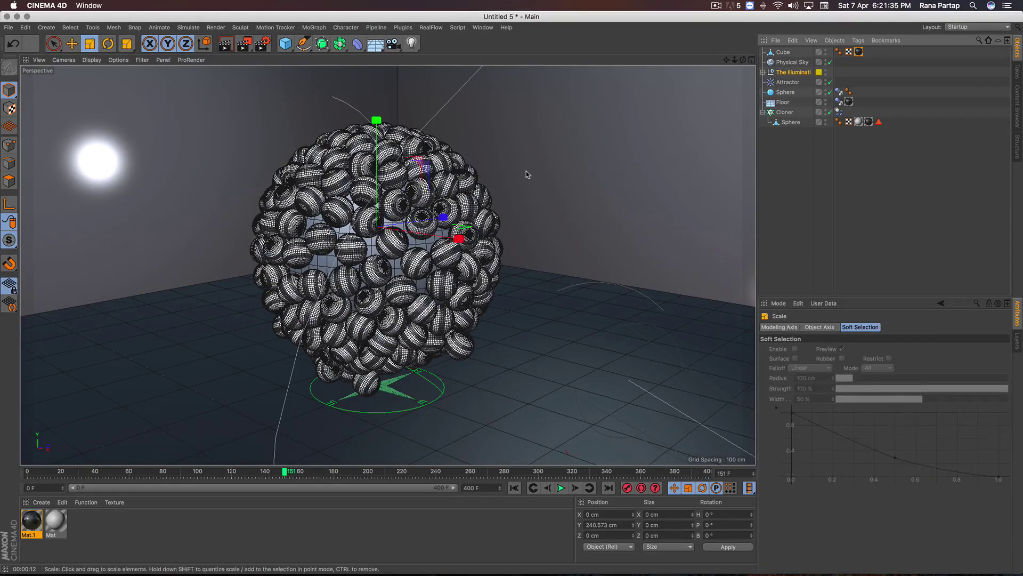
left_click_drag(437, 298, 455, 295)
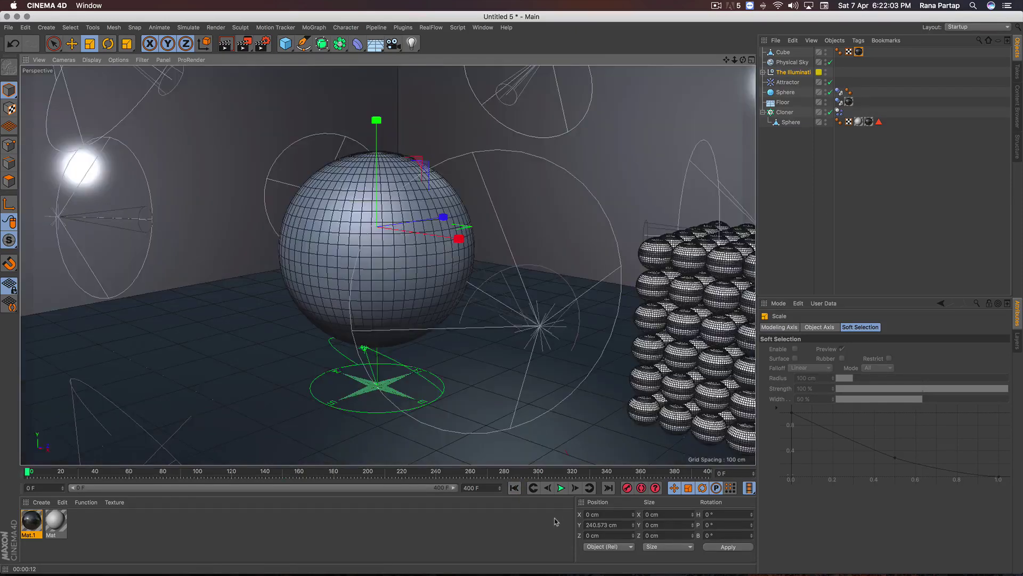
Replay the animation to about frame 160 and render the view with the enlarged lights.
left_click(560, 488)
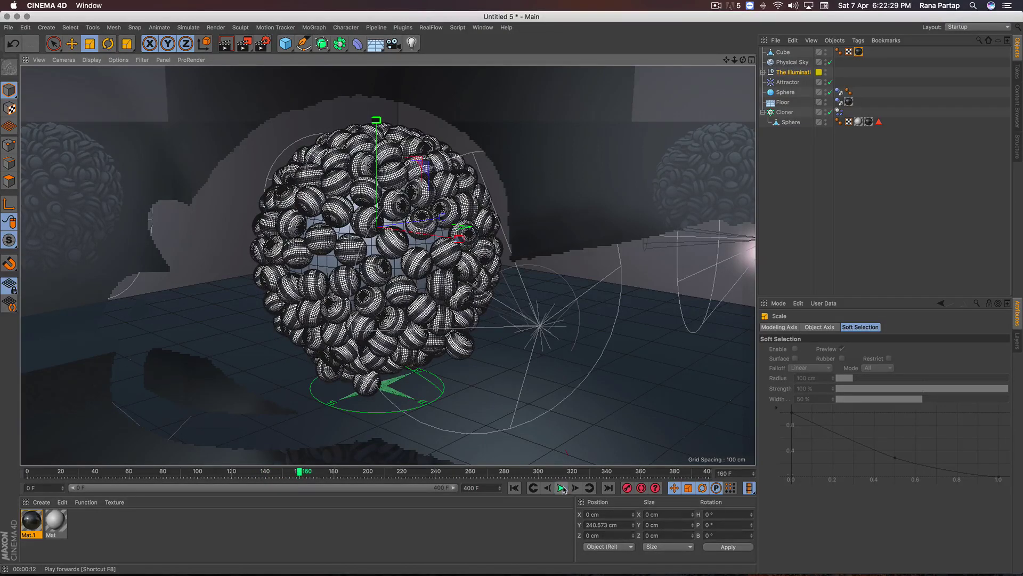
left_click(245, 50)
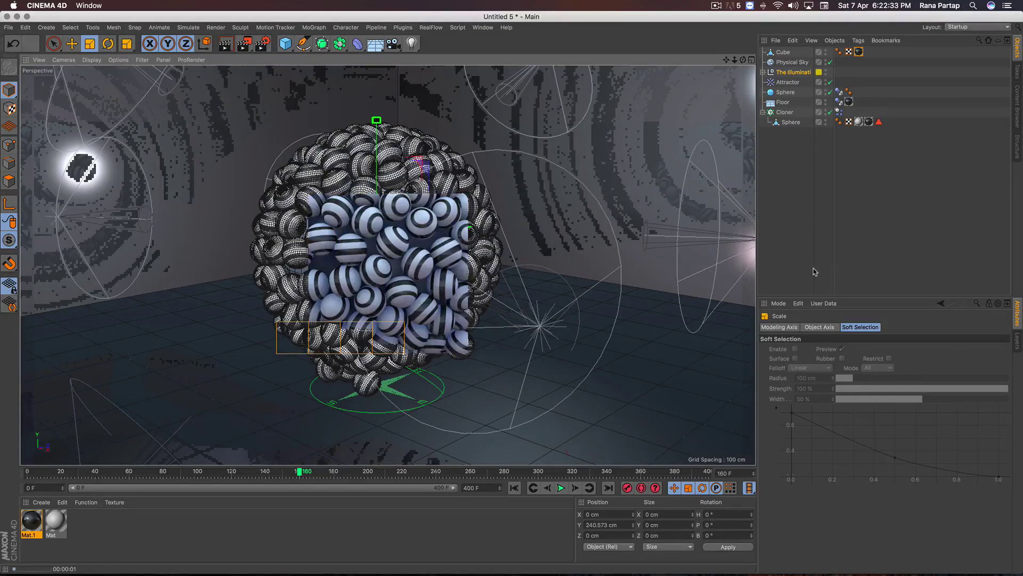